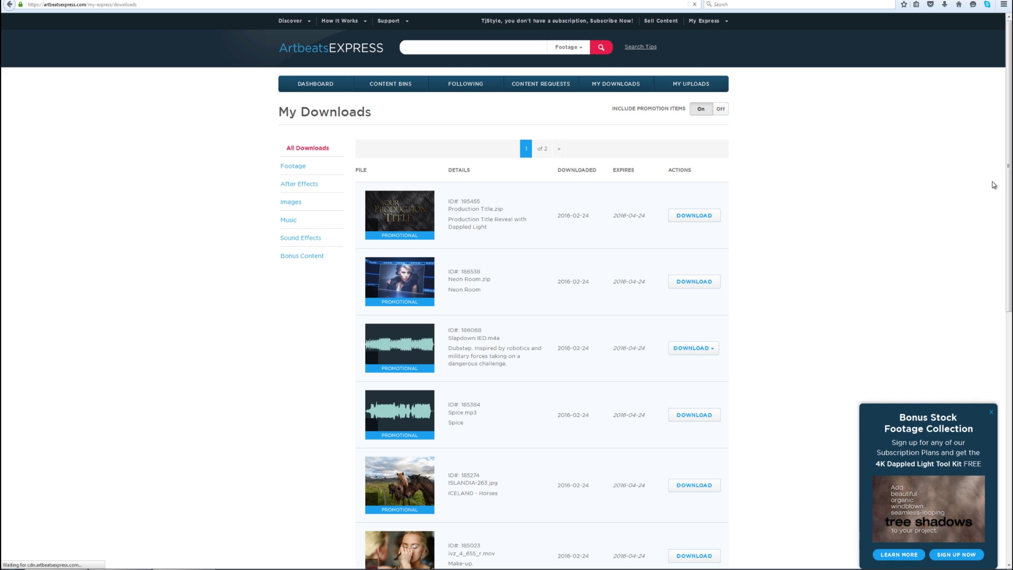
Scroll through the My Downloads page of the Artbeats Express account
scroll(992, 185, down, 7)
scroll(506, 290, up, 10)
scroll(506, 290, down, 5)
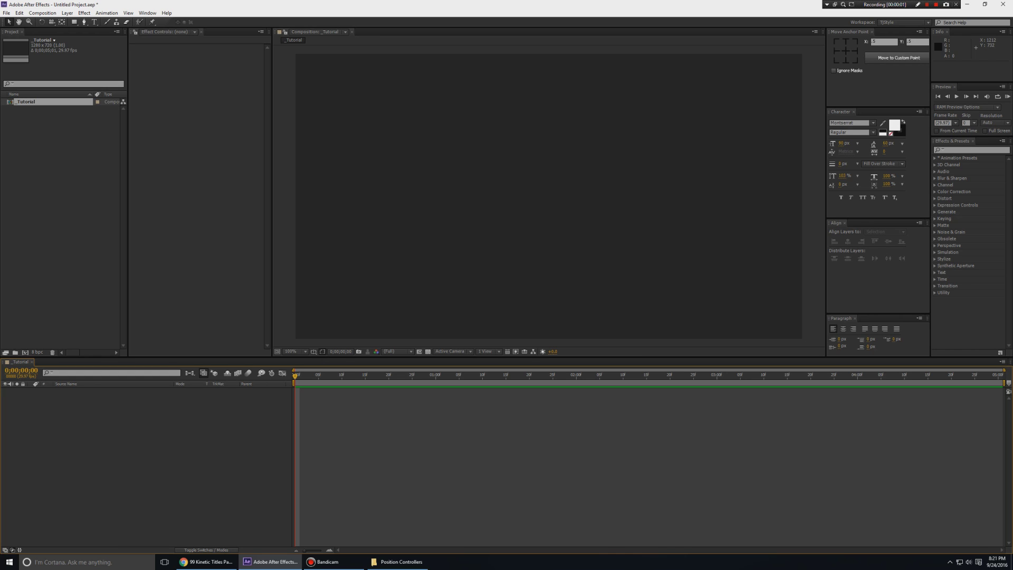
Bring up the VideoHive page and highlight the 99 Kinetic Titles Pack title
click(209, 562)
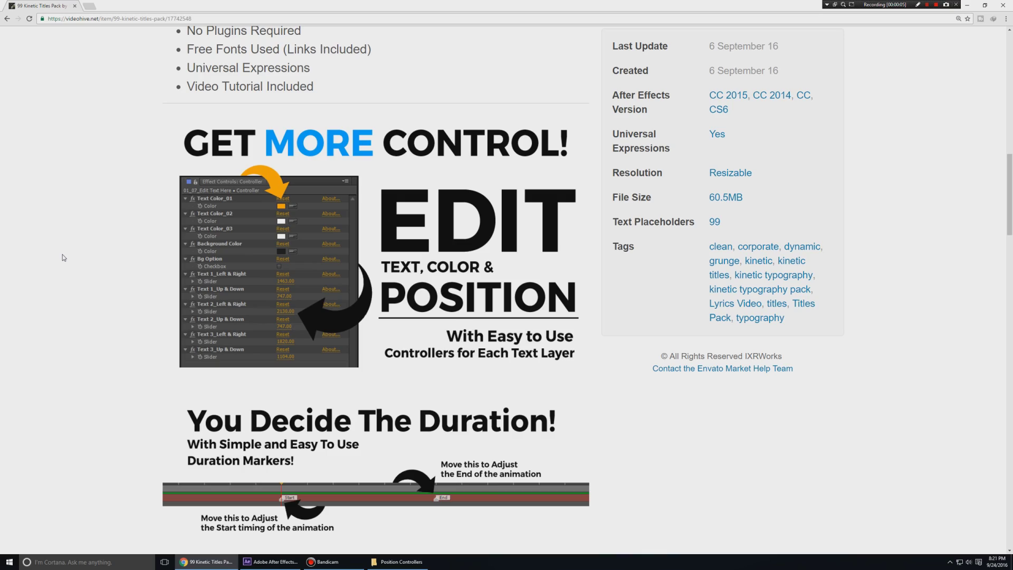
scroll(62, 258, up, 5)
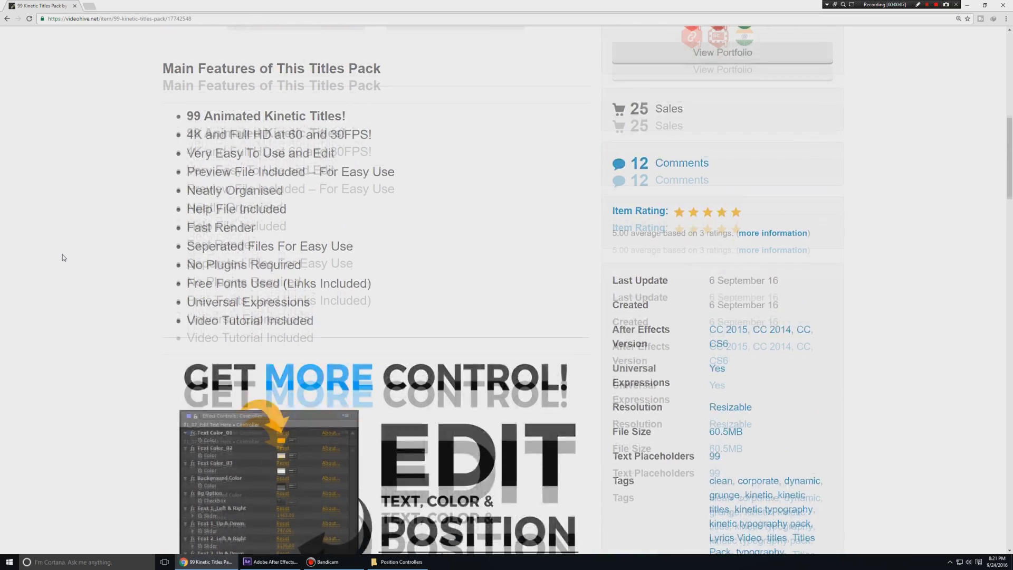
scroll(62, 258, up, 3)
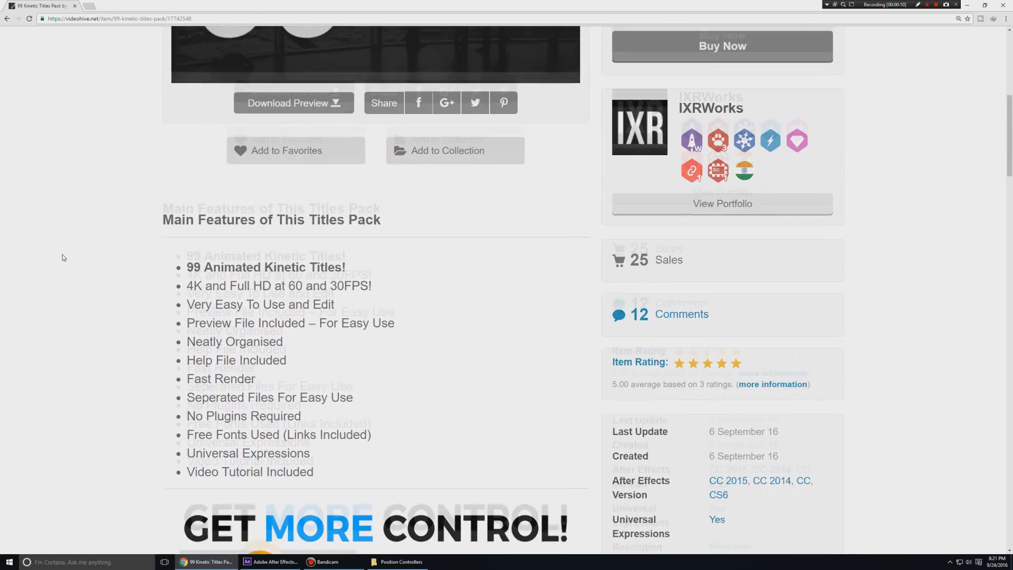
scroll(62, 258, up, 4)
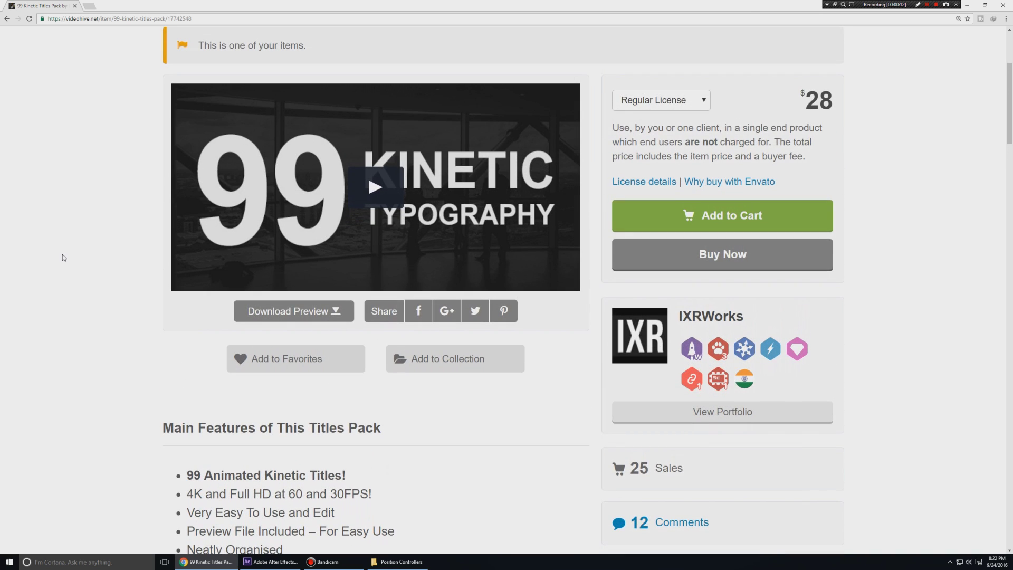
scroll(62, 257, up, 2)
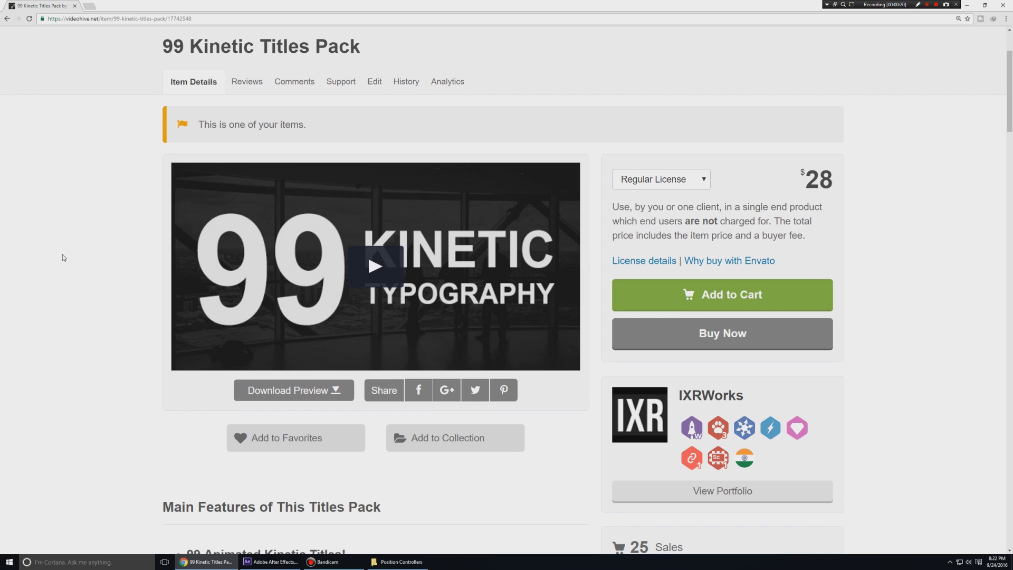
scroll(62, 256, up, 1)
drag(174, 86, 360, 86)
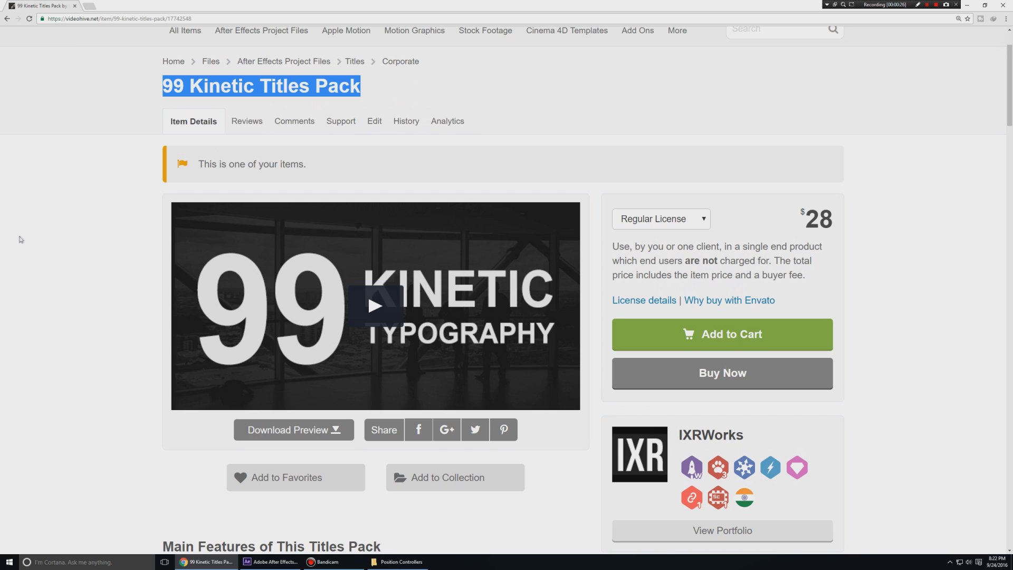
Scroll through the pack's features, controllers and duration-marker options
scroll(21, 240, down, 1)
scroll(70, 145, down, 4)
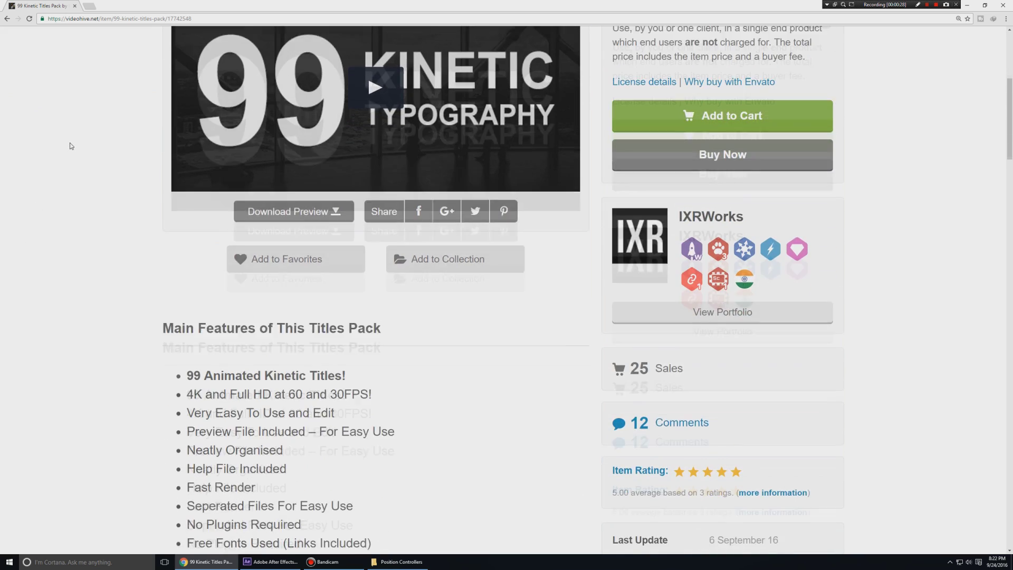
scroll(70, 146, down, 3)
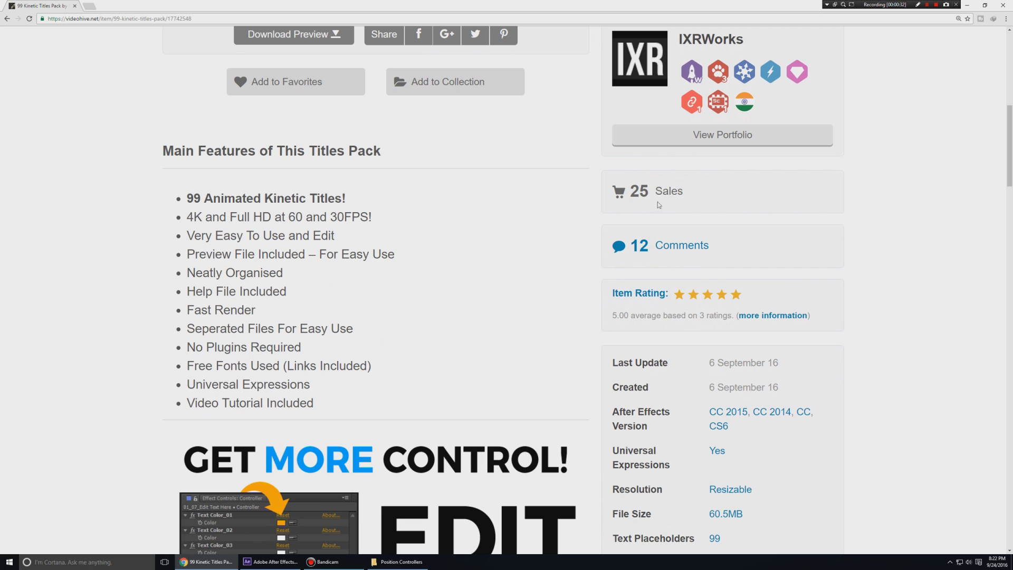
scroll(576, 206, down, 3)
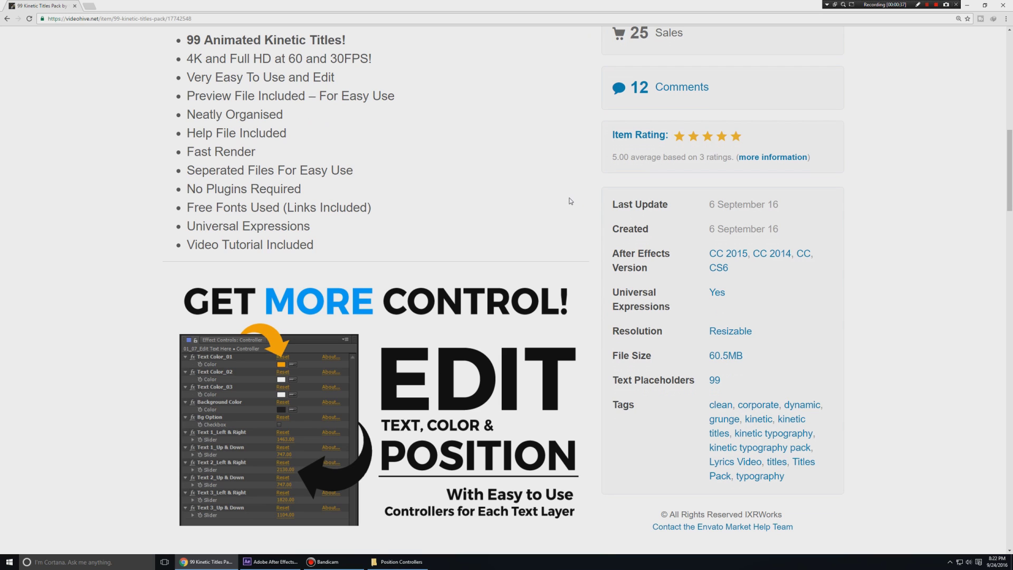
scroll(570, 203, down, 2)
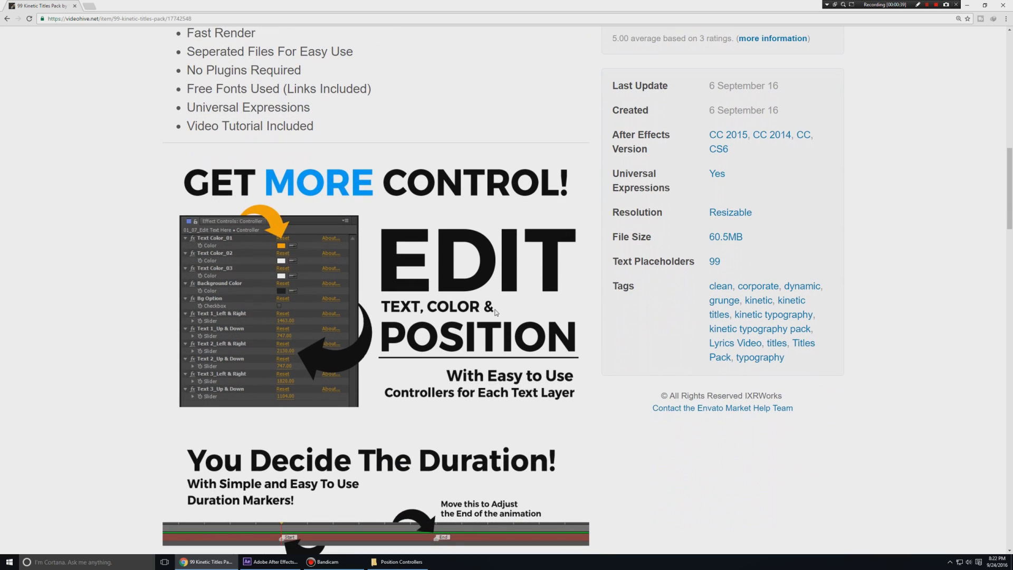
scroll(462, 326, down, 5)
scroll(463, 327, up, 3)
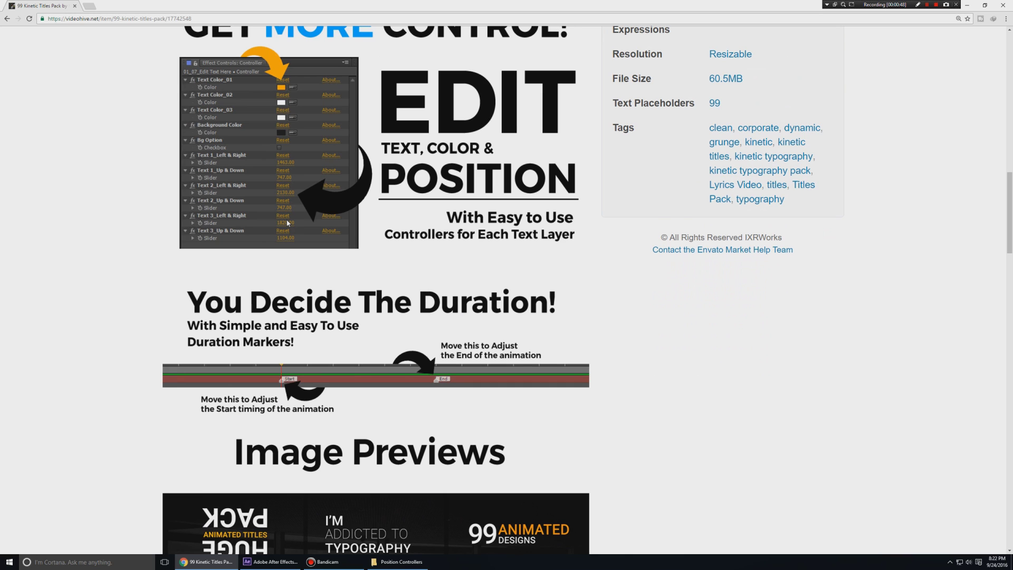
Review the pack's image previews and clear the highlight on the product title
scroll(288, 222, down, 8)
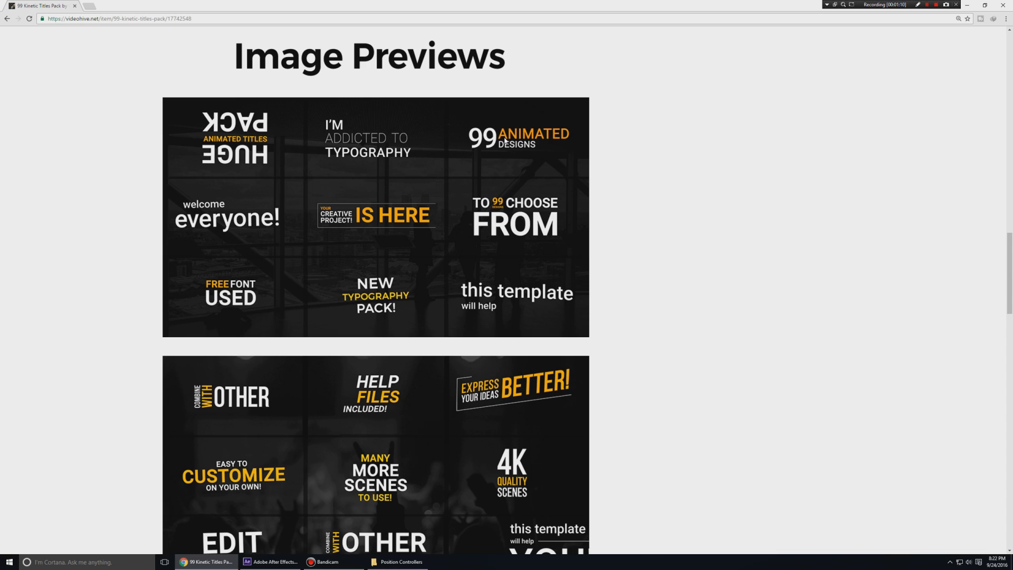
scroll(505, 141, up, 3)
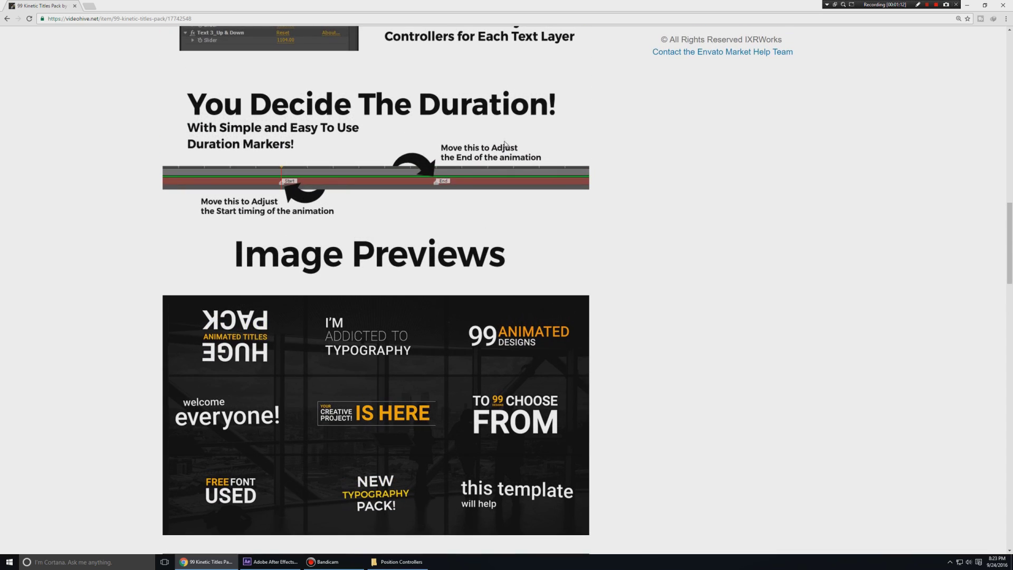
scroll(505, 144, up, 7)
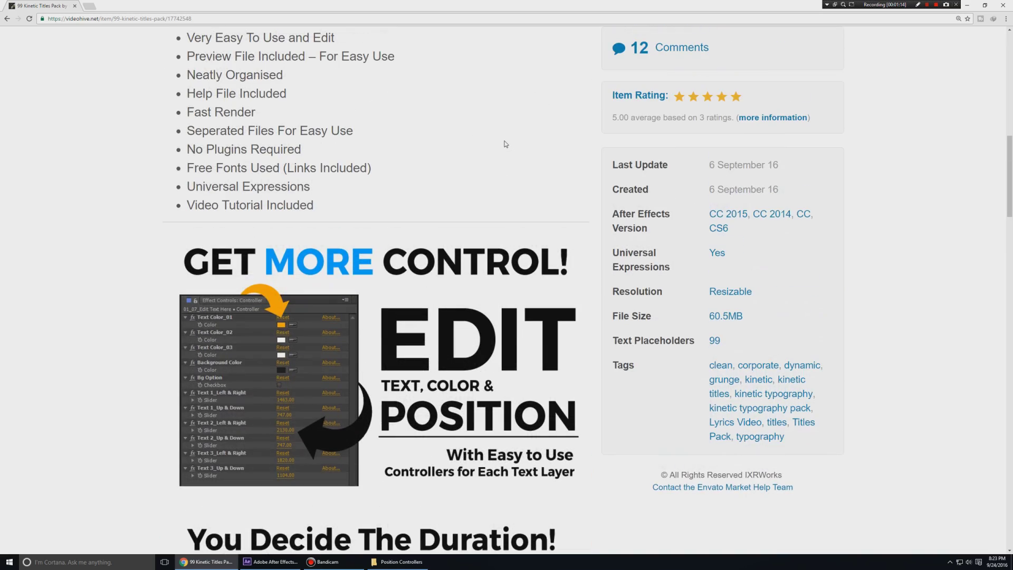
scroll(505, 144, up, 3)
scroll(505, 144, up, 3)
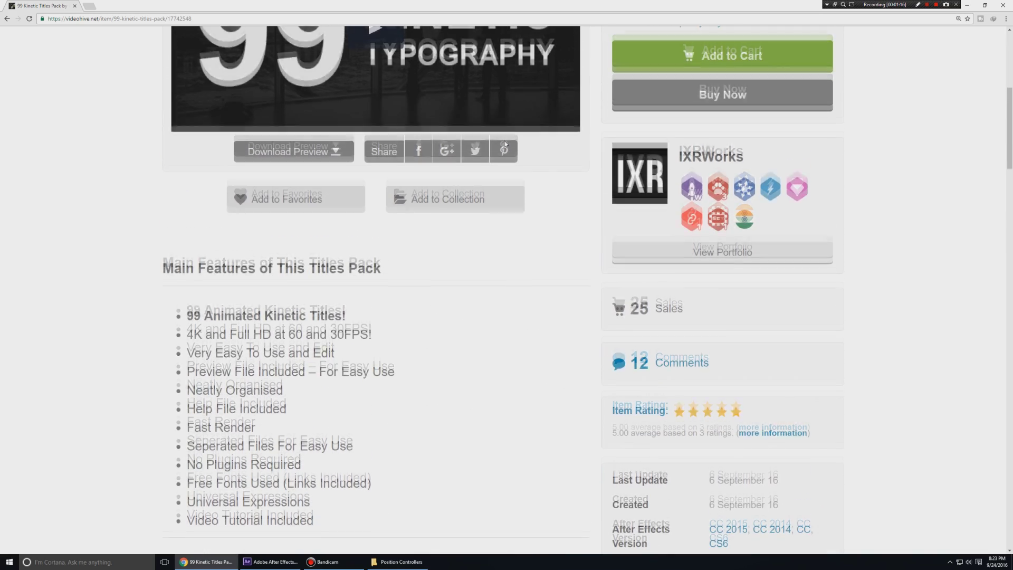
scroll(505, 144, up, 2)
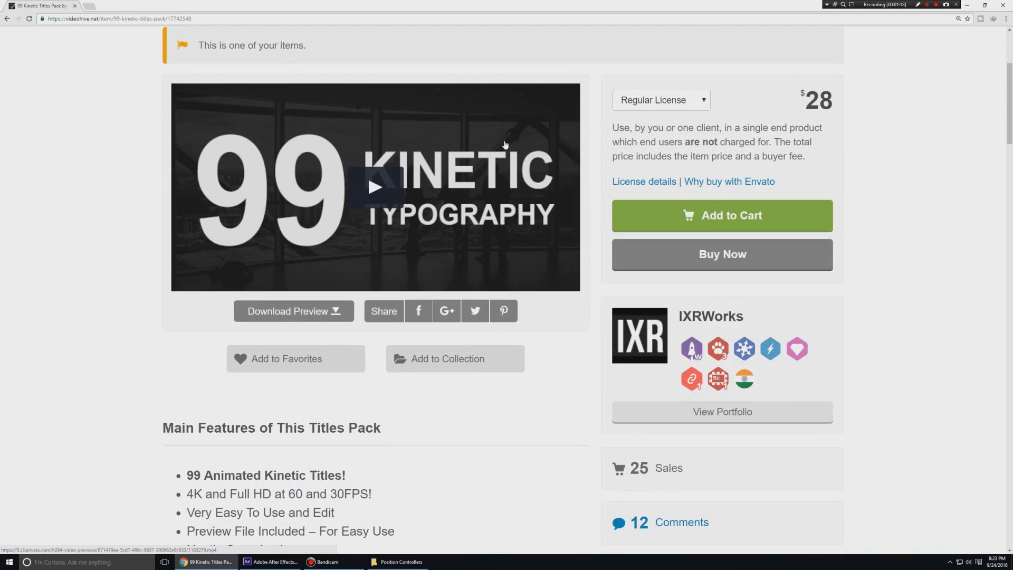
scroll(505, 144, up, 1)
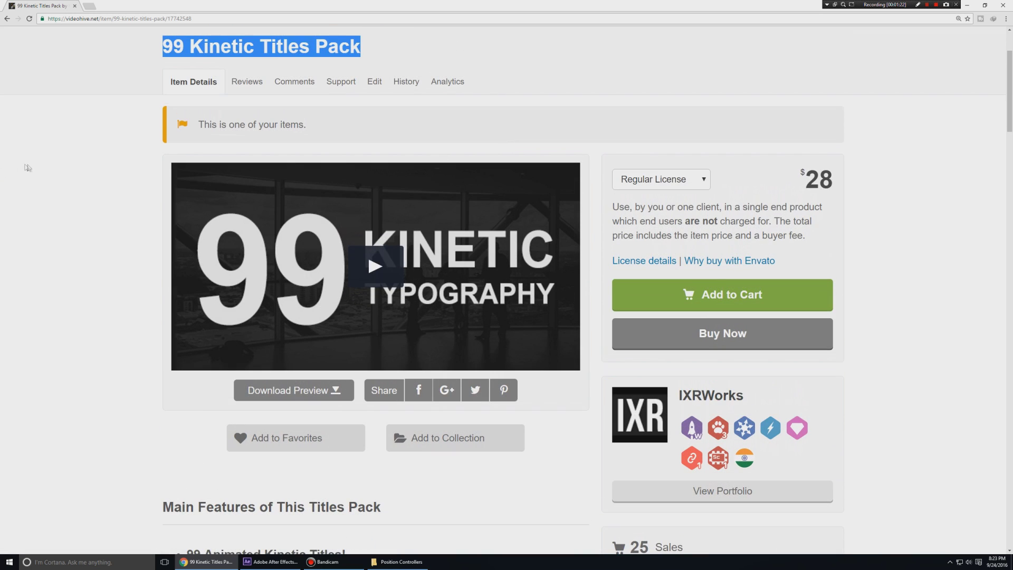
click(30, 168)
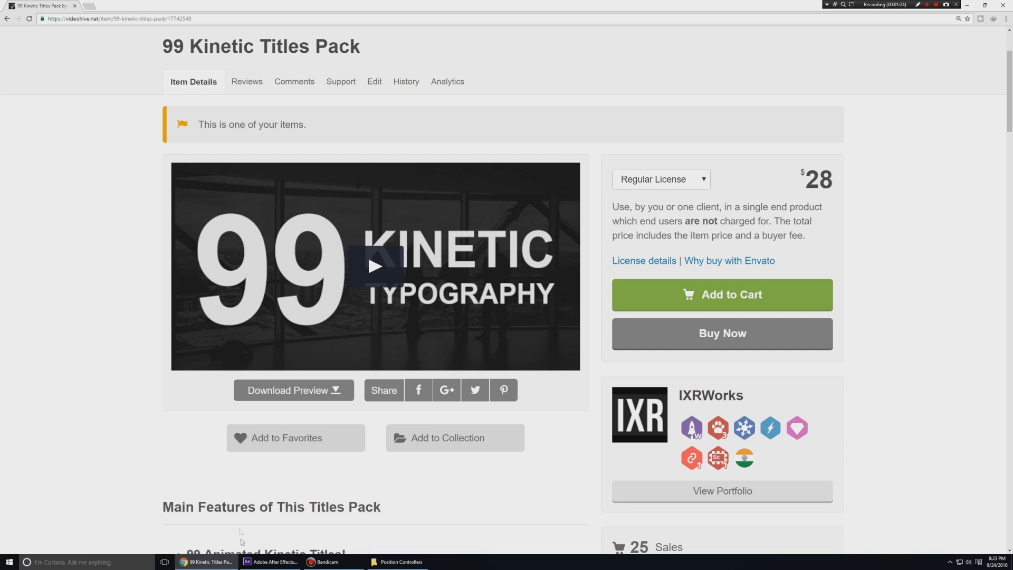
Glance back over the VideoHive page, then return to the empty _Tutorial composition
click(270, 562)
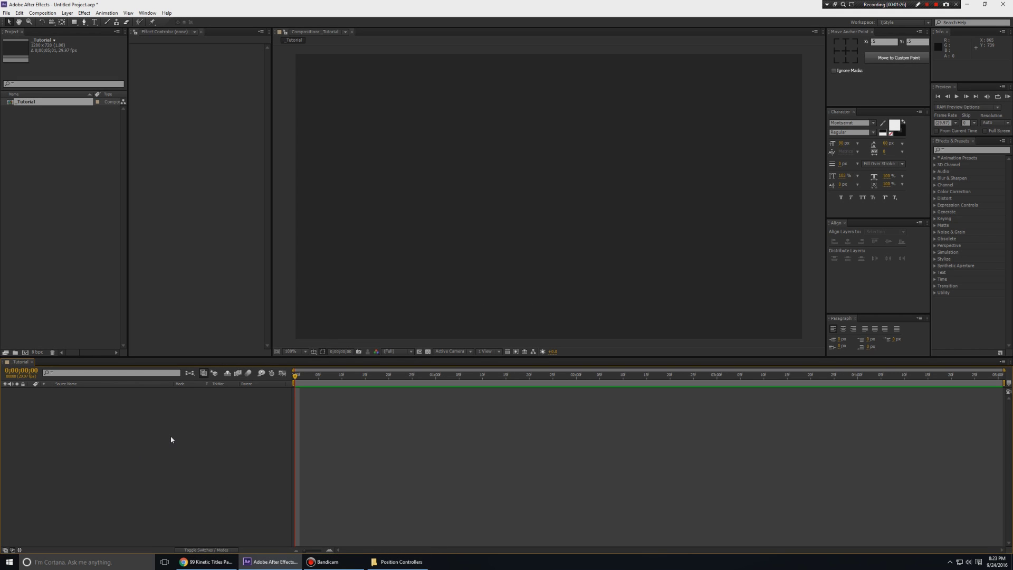
click(248, 564)
scroll(127, 341, down, 20)
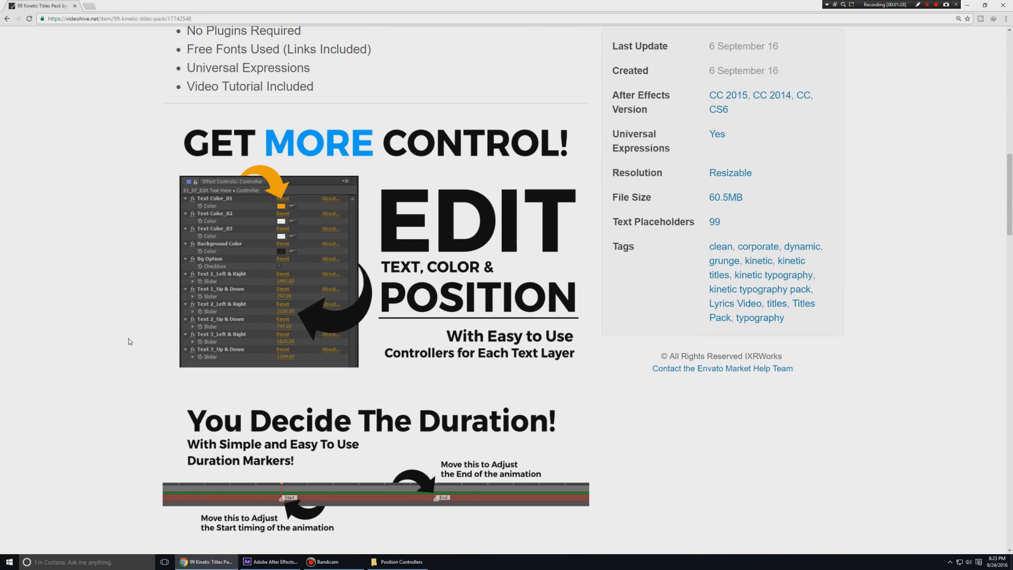
scroll(128, 342, down, 4)
scroll(129, 341, up, 1)
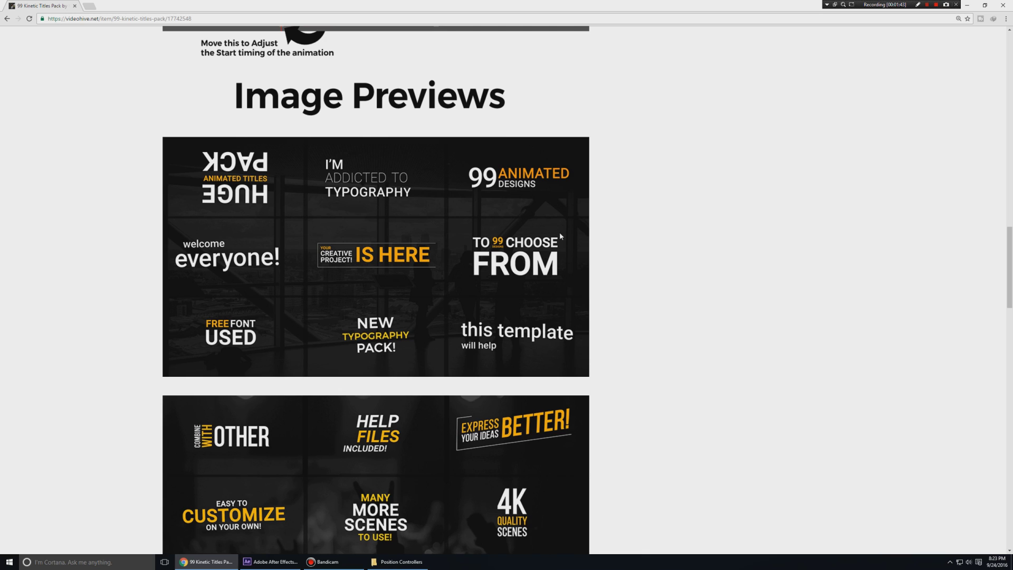
key(alt+Tab)
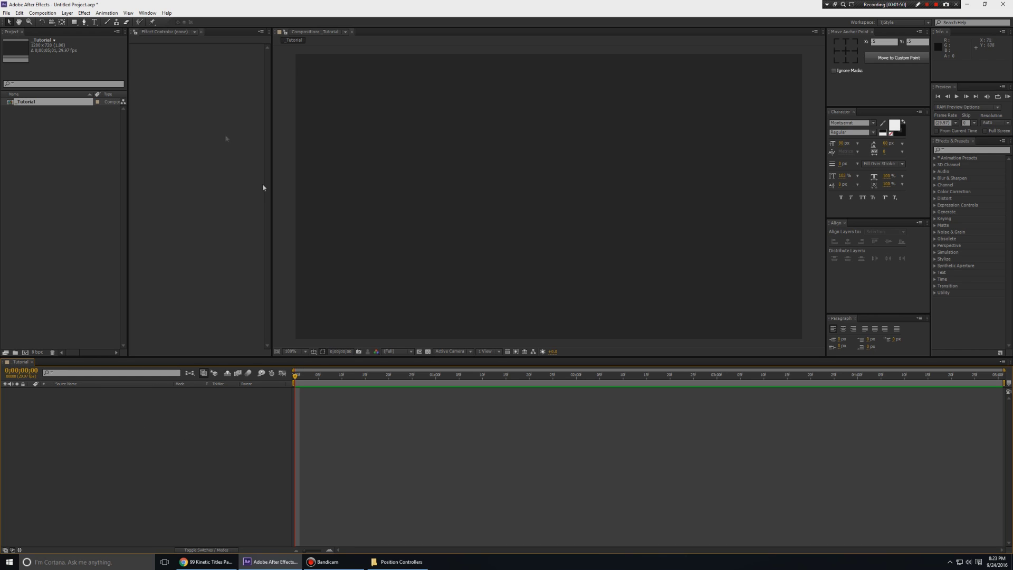
key(ctrl+t)
click(482, 195)
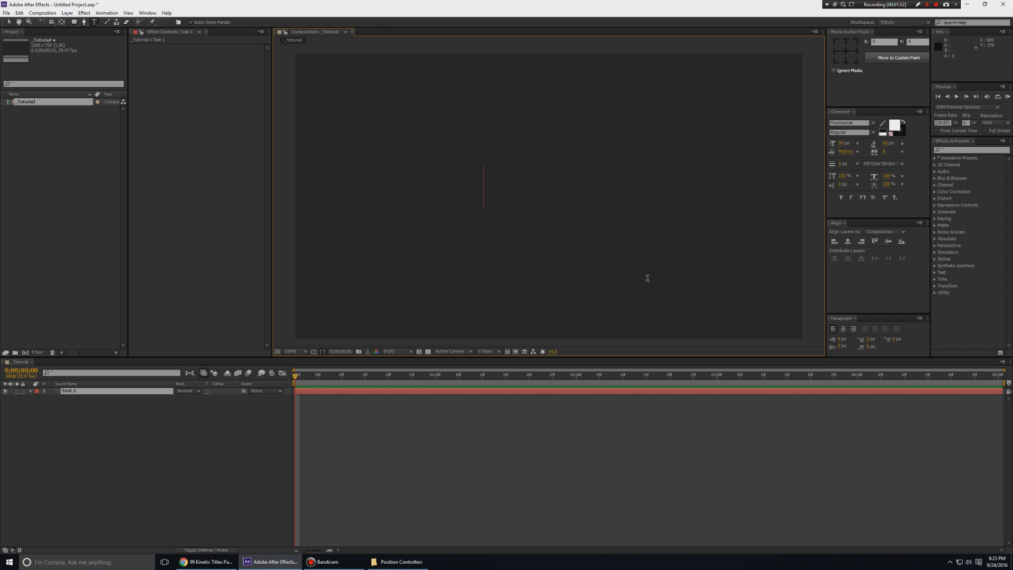
text(motion designer)
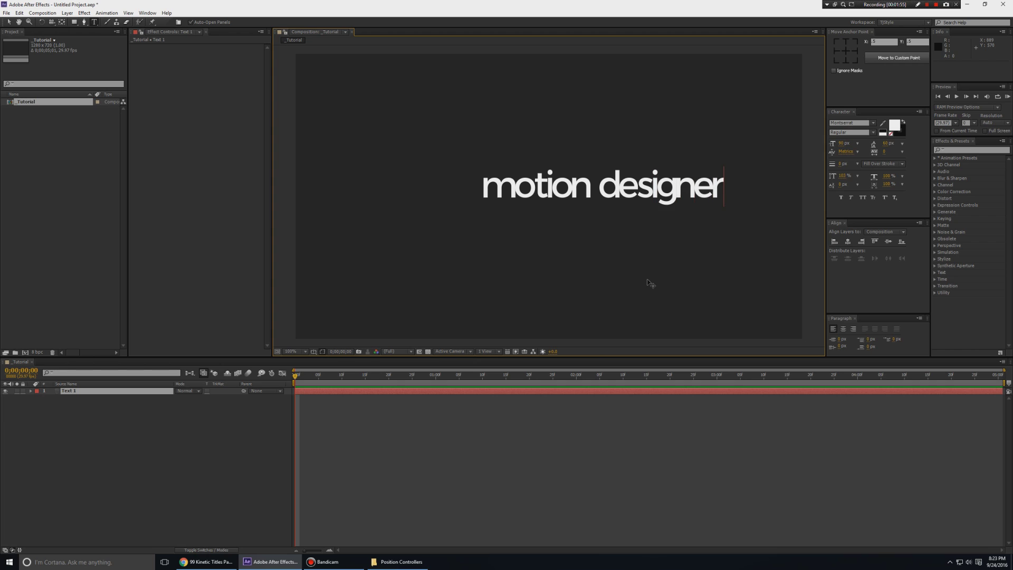
key(ctrl+a)
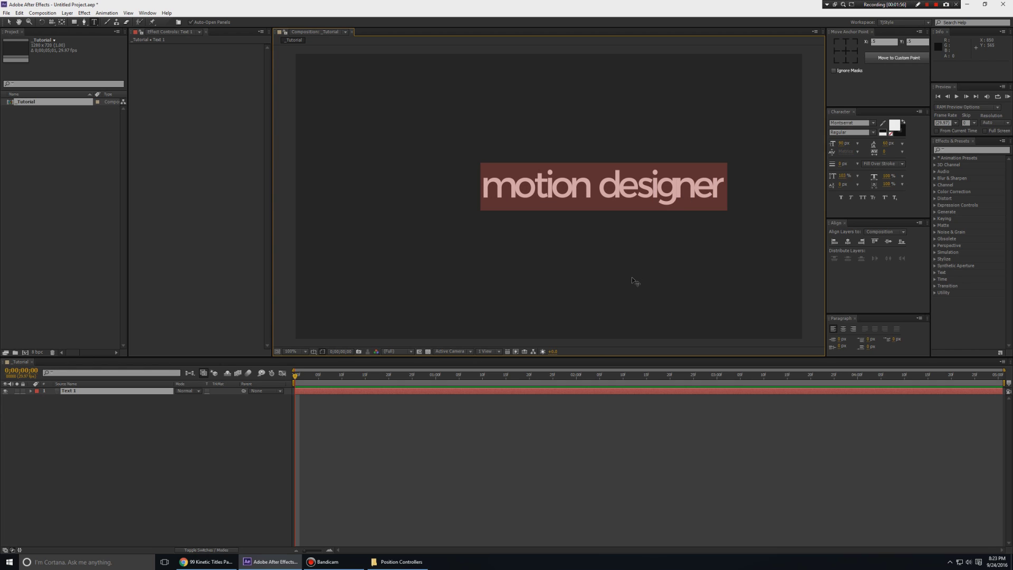
click(861, 123)
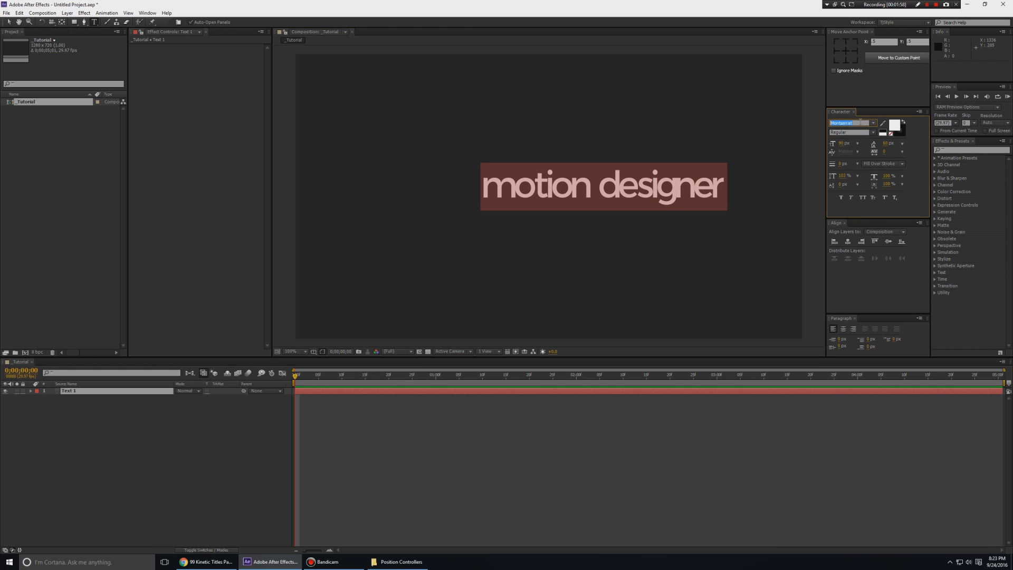
text(Lobster 1.4)
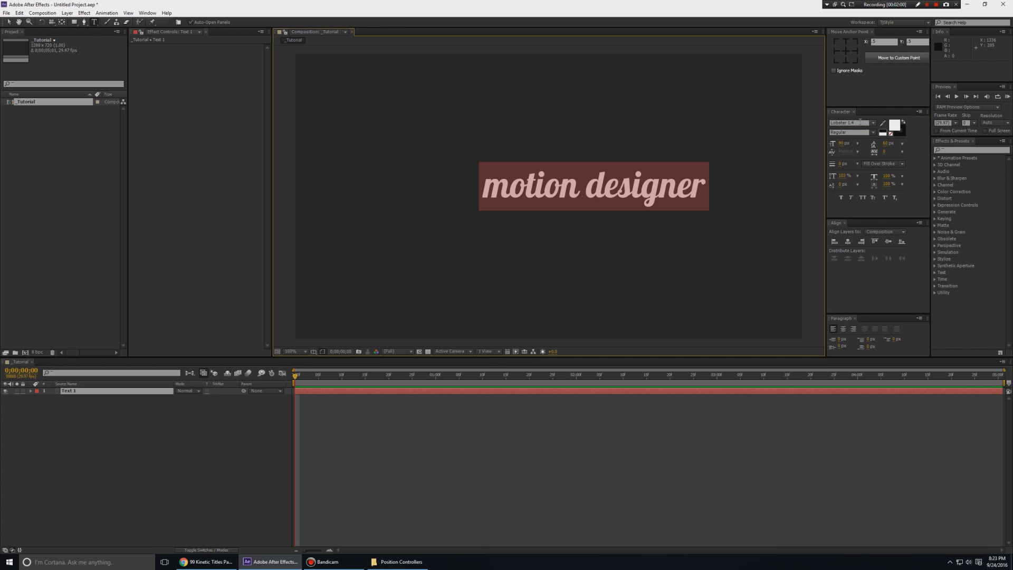
text(v)
key(BackSpace)
key(Escape)
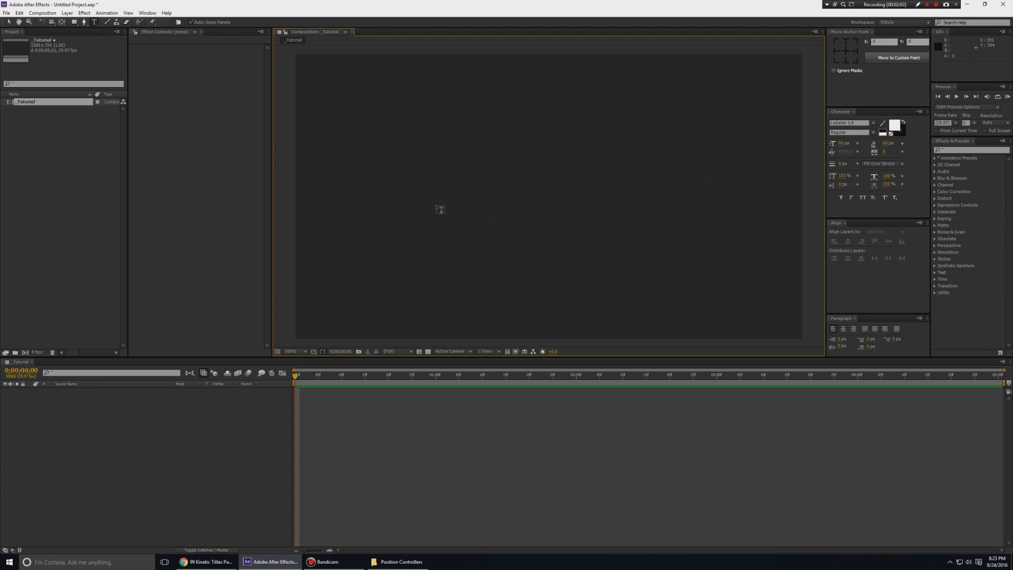
click(438, 207)
text(motion designer)
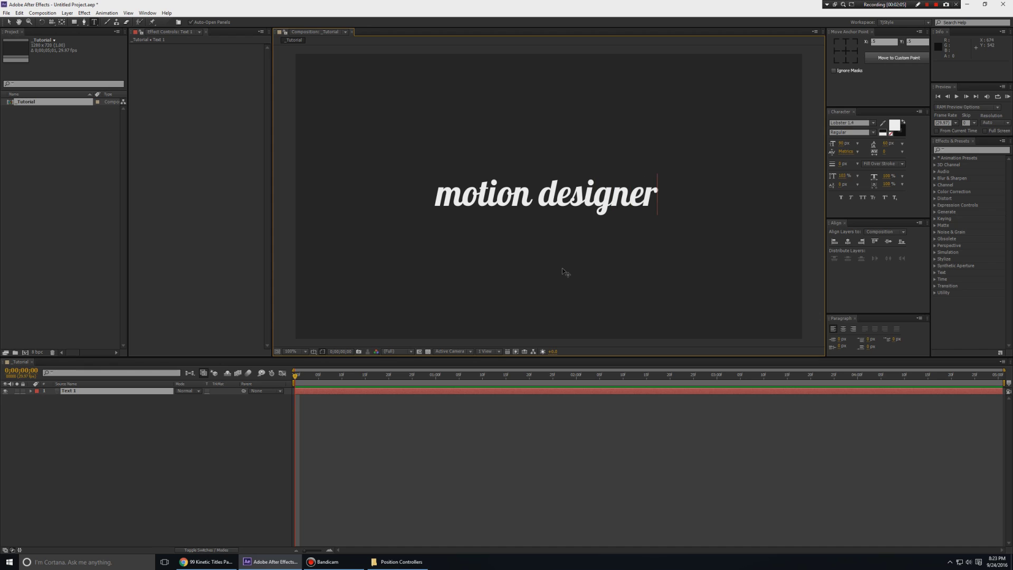
key(Escape)
key(v)
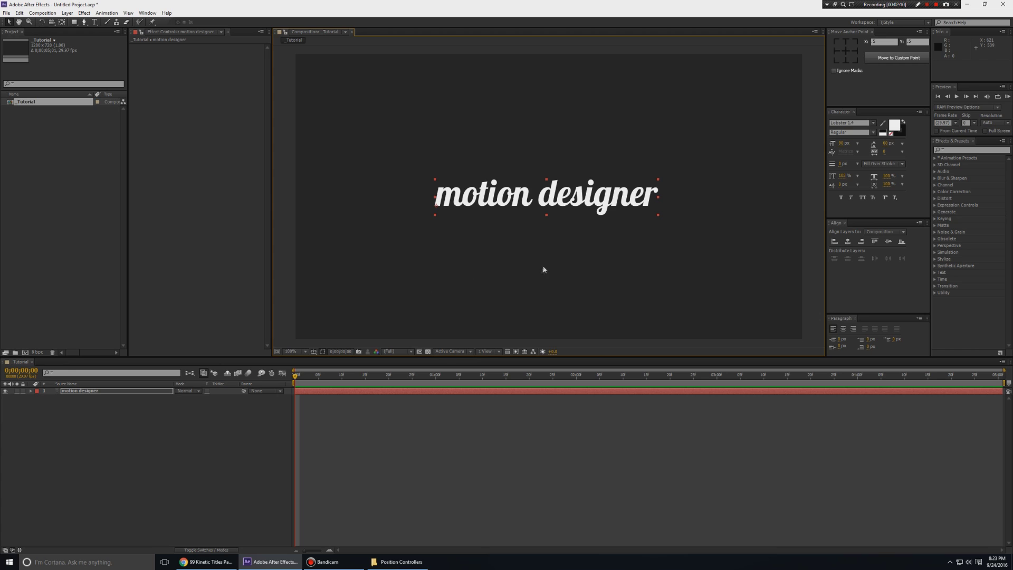
Reveal the text layer's Position and test-scrub X and Y, undoing both to keep 355.0, 384.0
click(73, 391)
key(p)
mouse_move(193, 397)
mouse_down()
mouse_move(211, 398)
mouse_move(180, 410)
mouse_up()
key(ctrl+z)
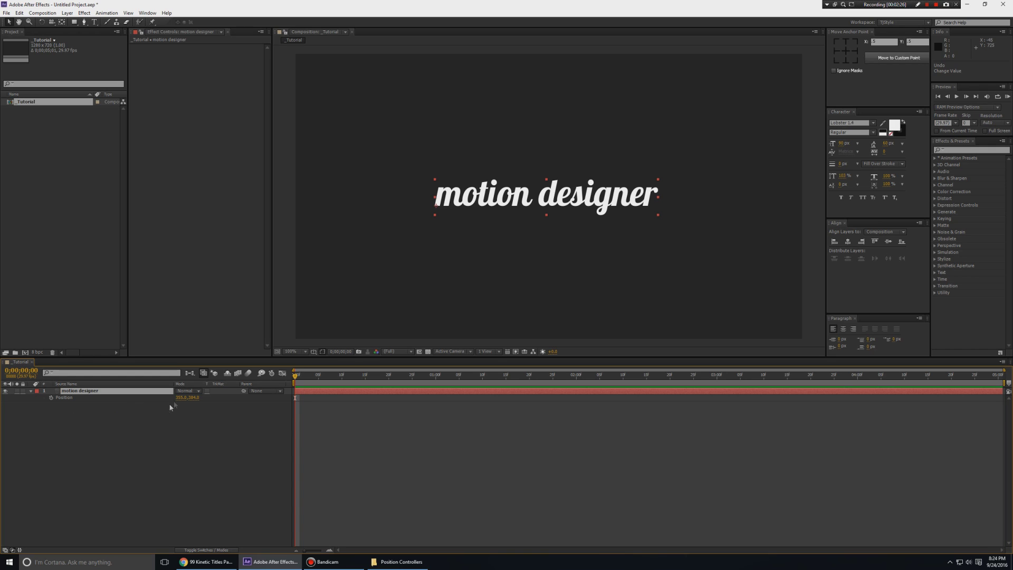
drag(178, 398, 5, 362)
key(ctrl+z)
Add a Position animator (Animator 1) to the motion designer text layer
click(31, 392)
click(30, 391)
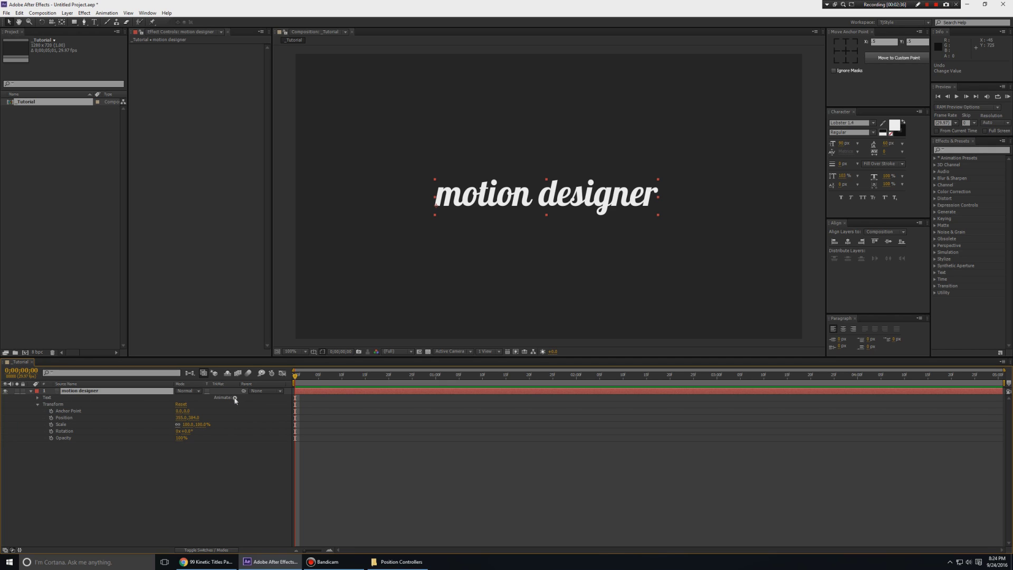
click(235, 398)
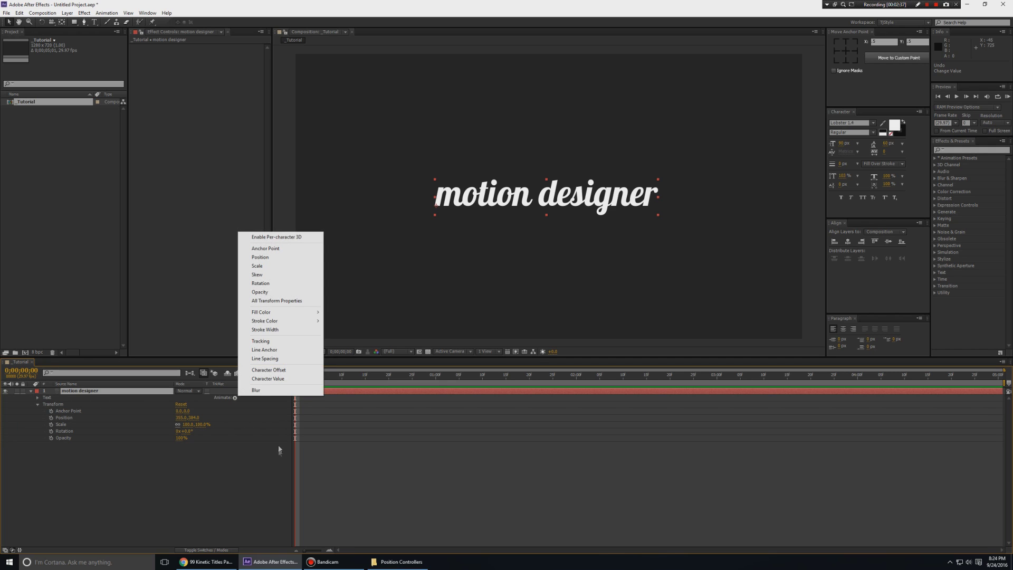
click(267, 258)
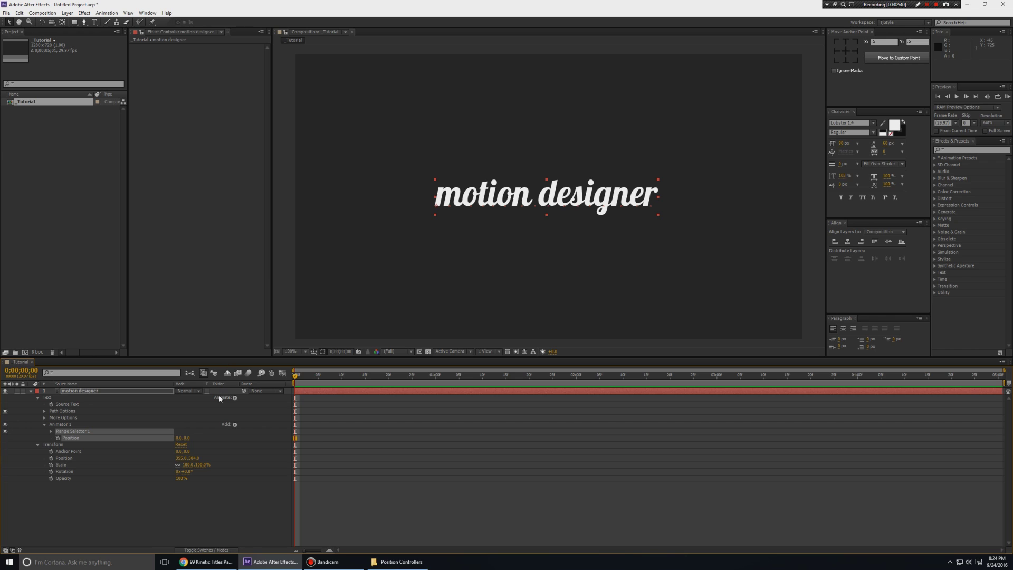
Offset Animator 1's Position Y so the letters drop out of frame
click(65, 426)
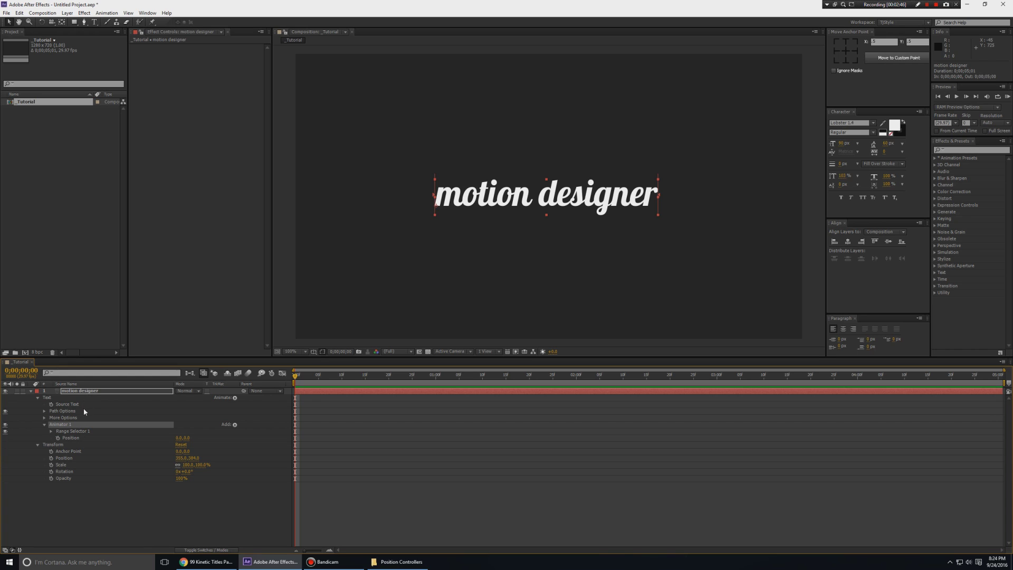
click(76, 438)
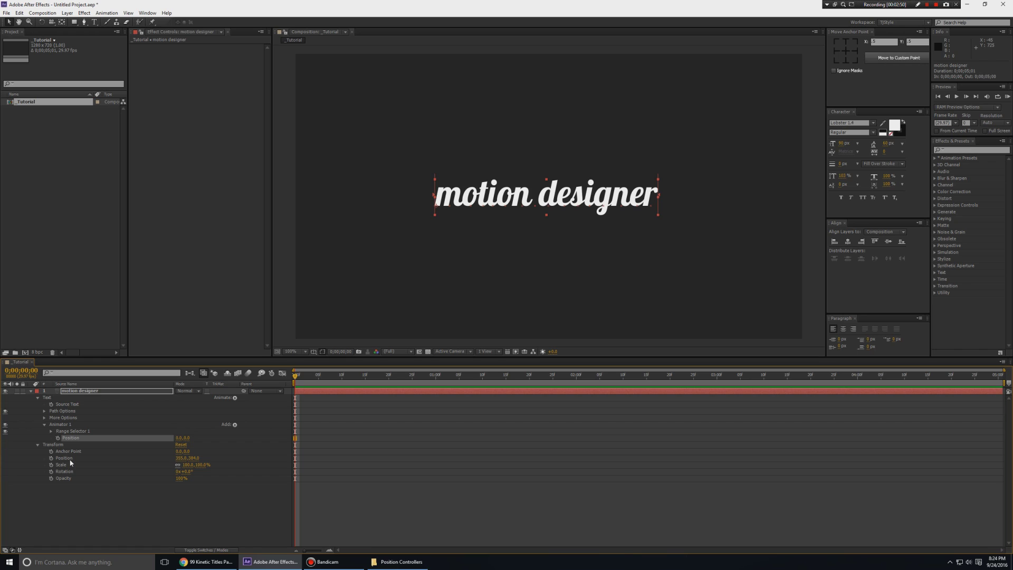
click(71, 460)
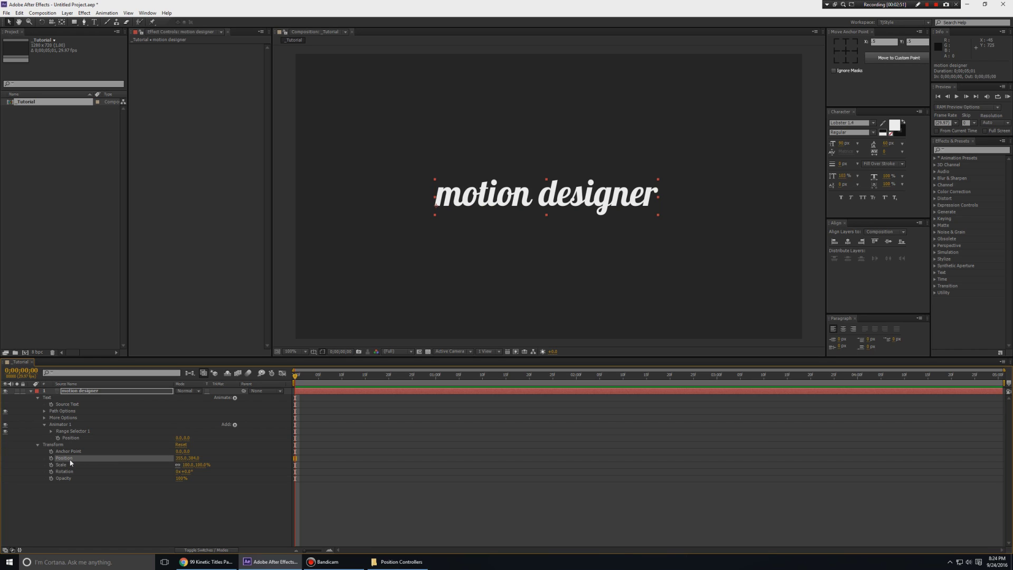
click(63, 425)
click(97, 439)
drag(189, 438, 359, 445)
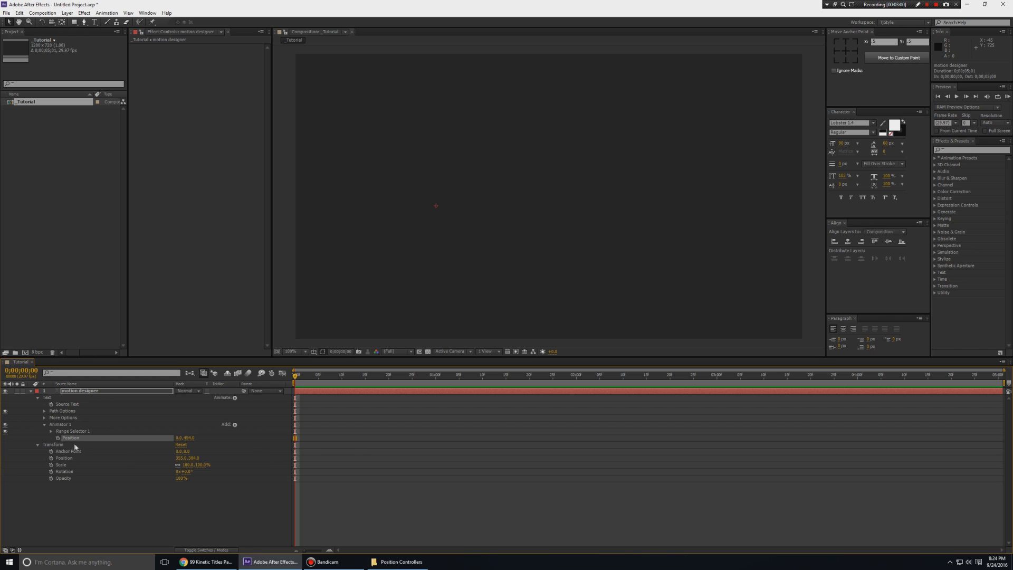
Keyframe Range Selector 1's End at 100% at 0s and 0% at 2s
click(51, 431)
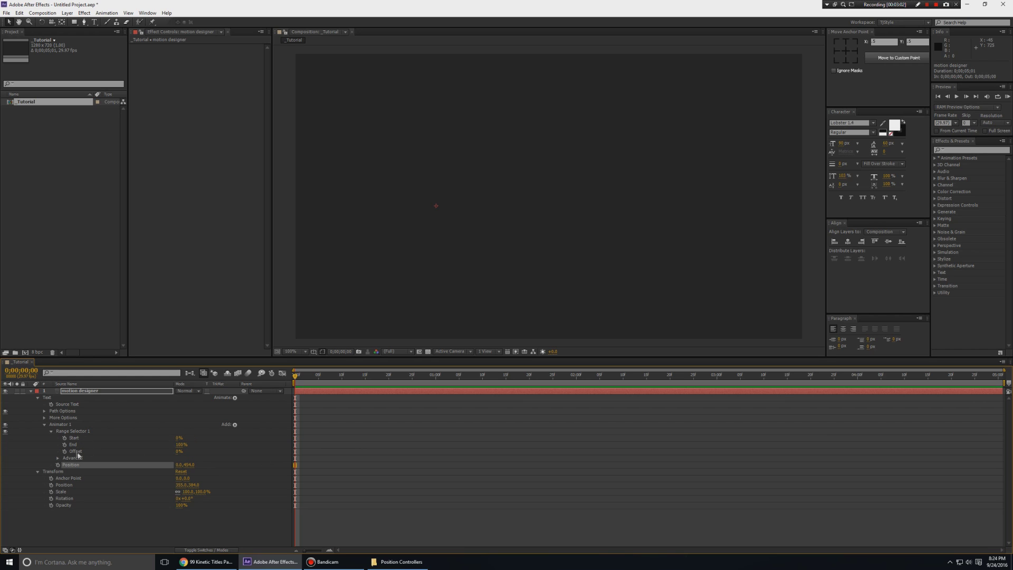
click(65, 445)
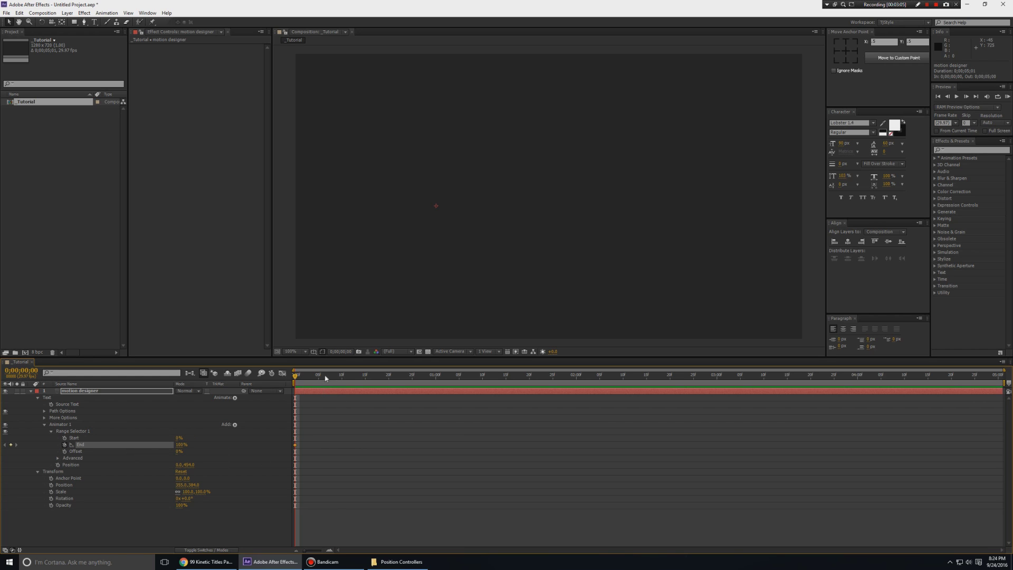
drag(326, 378, 576, 392)
key(n)
drag(184, 449, 132, 449)
End the work area at 2:15, preview the rise, and move the title up to Position Y 167
click(684, 376)
drag(642, 377, 649, 377)
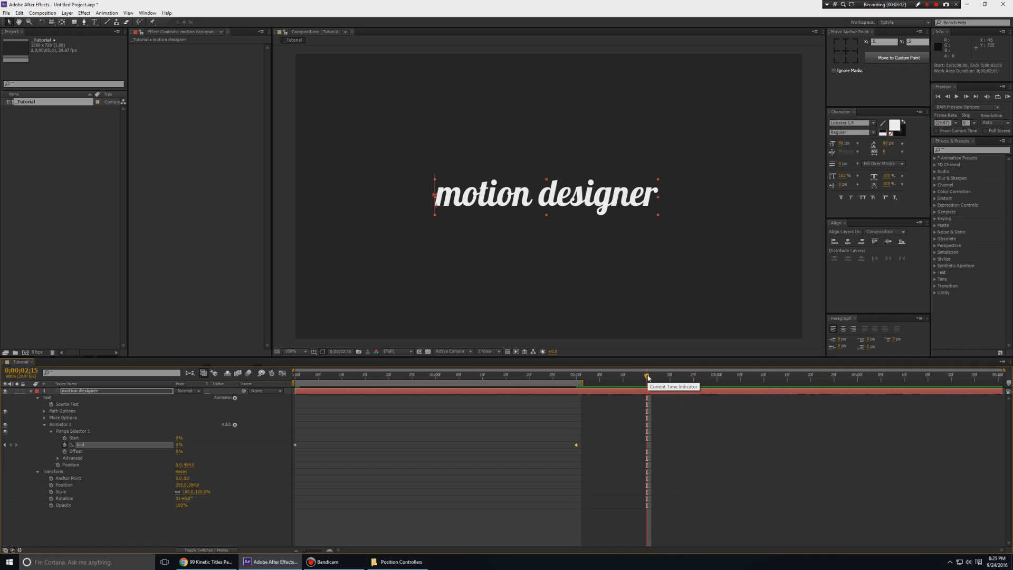
key(n)
key(KP_0)
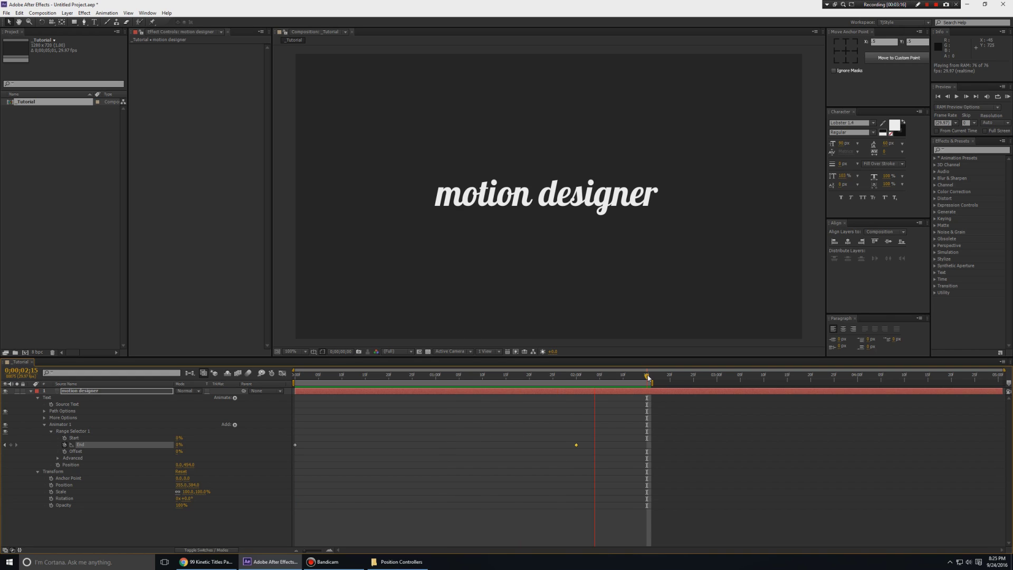
key(space)
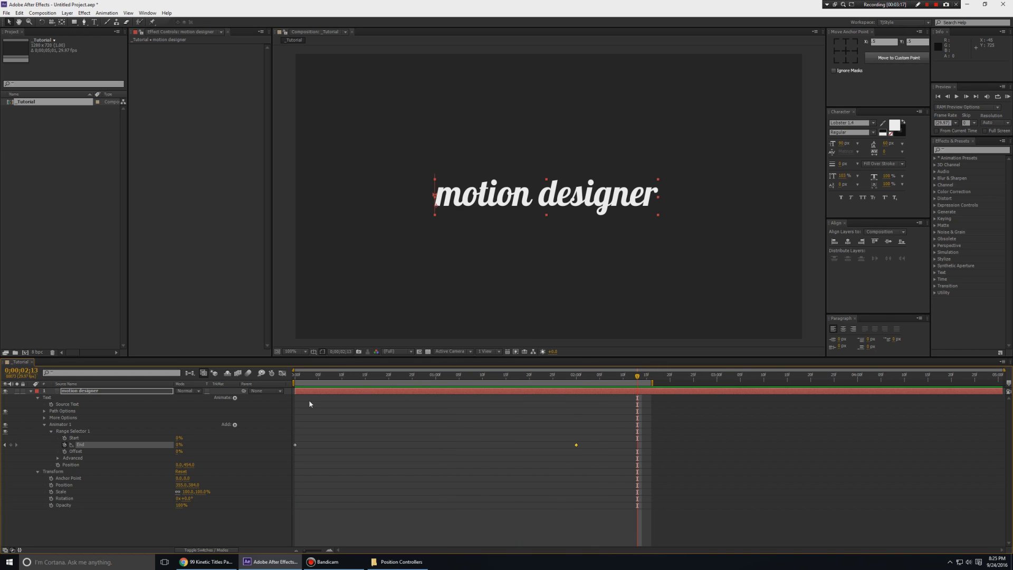
click(73, 486)
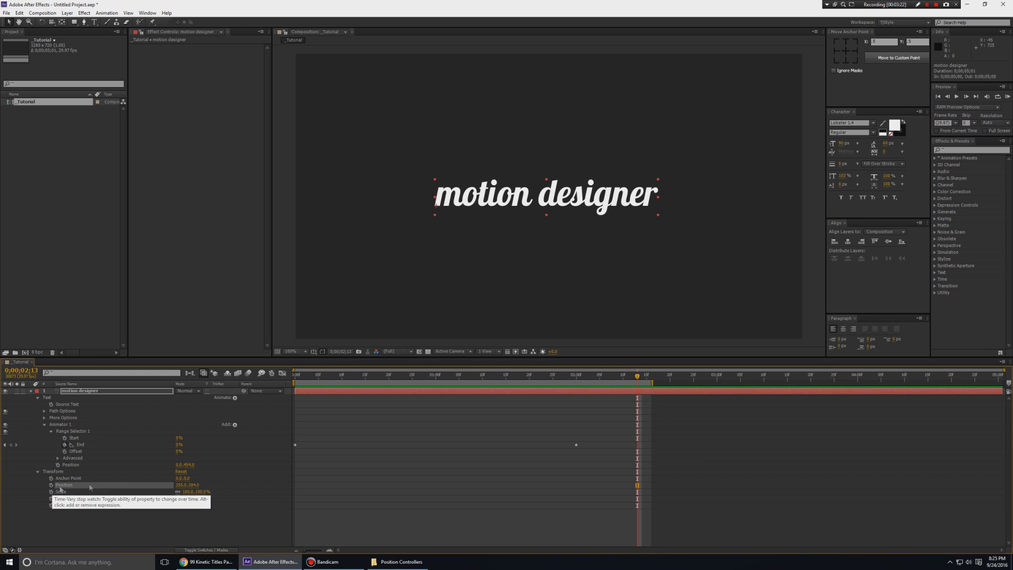
drag(193, 488, 104, 489)
Preview the rising letters and expand Range Selector 1's Advanced settings
key(KP_0)
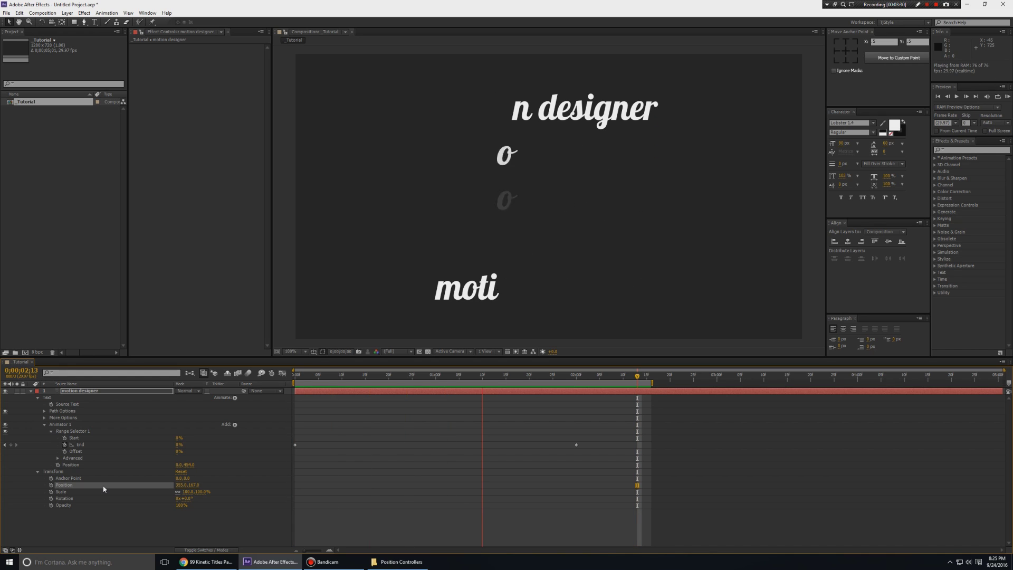
key(space)
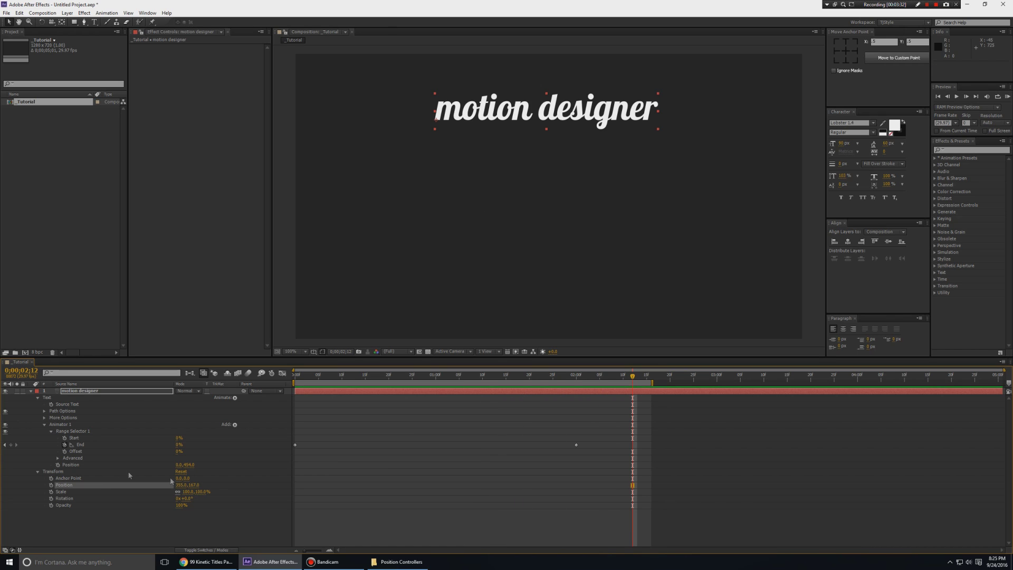
click(61, 459)
click(58, 458)
Set Ease High to 45% and Ease Low to 23%, then preview from the 2s keyframe
click(179, 505)
text(71)
key(Return)
mouse_move(179, 515)
mouse_down()
mouse_move(191, 514)
mouse_move(170, 507)
mouse_up()
click(273, 499)
key(j)
key(KP_0)
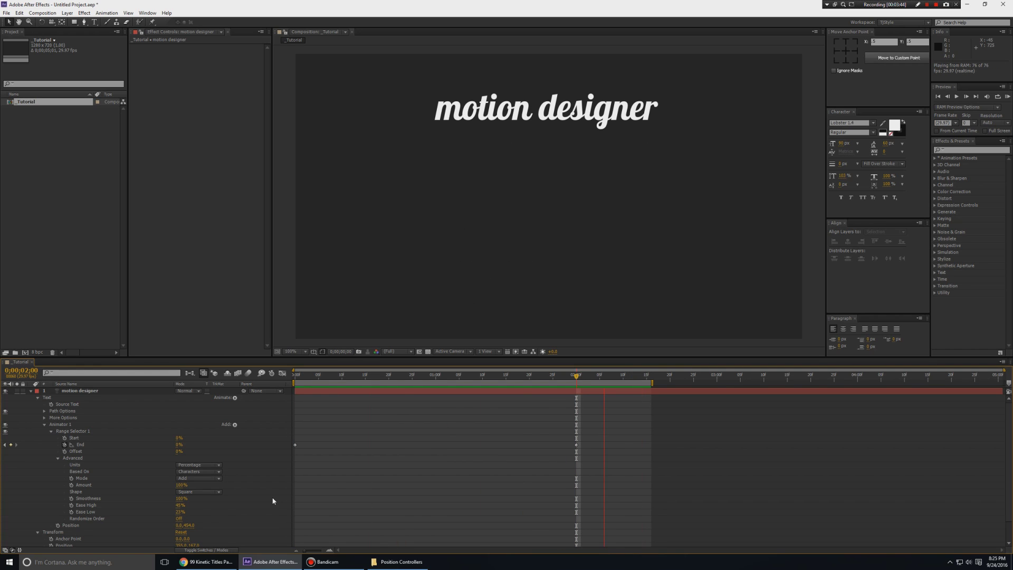
Add a null object above the text layer and rename it 'Controller'
key(u)
right_click(158, 393)
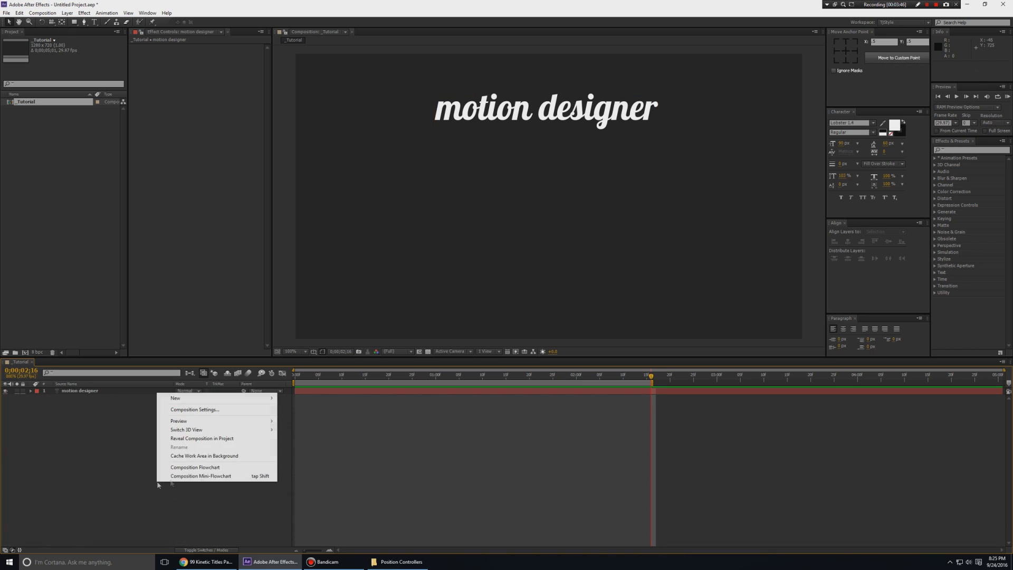
mouse_move(266, 400)
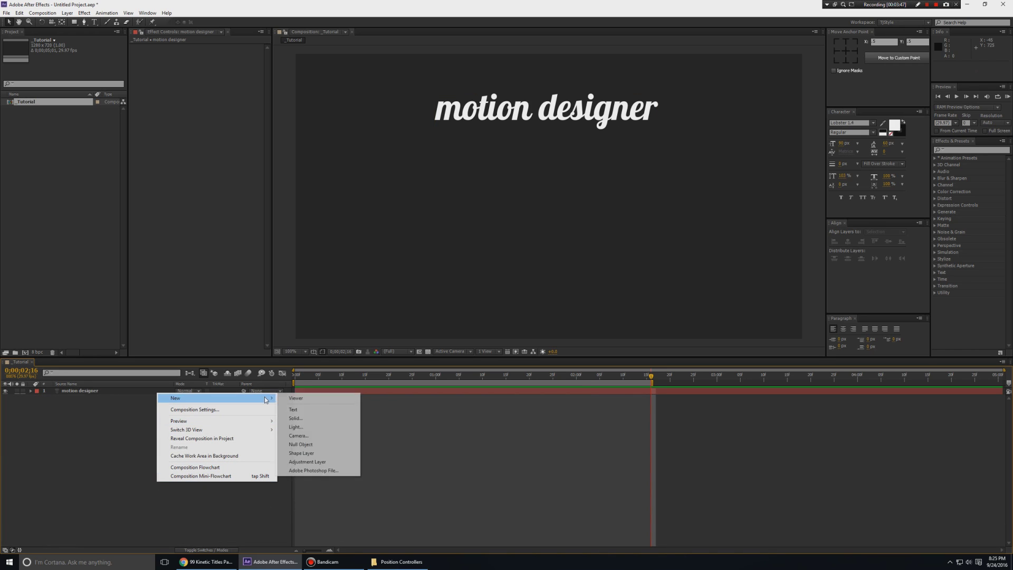
click(300, 444)
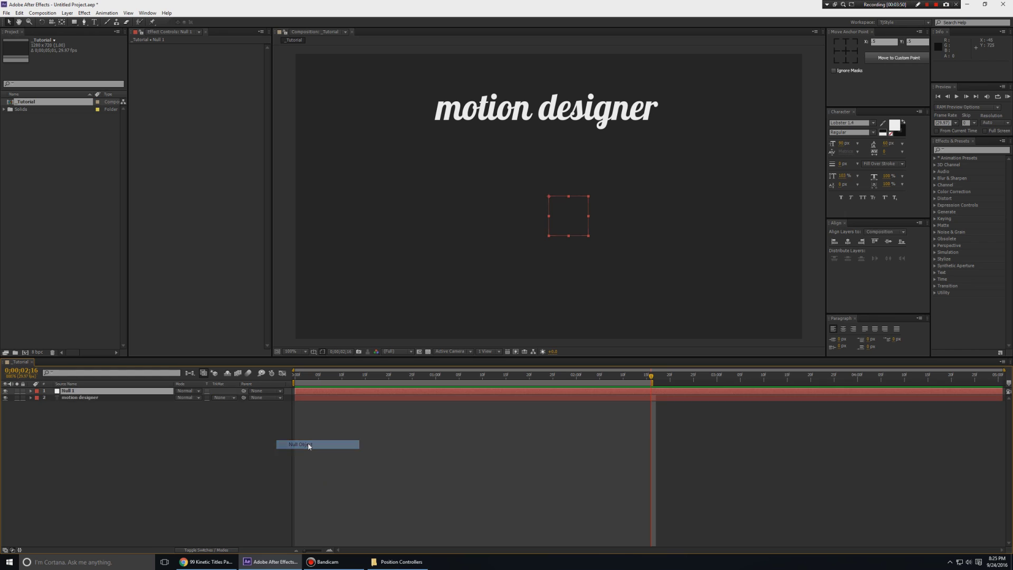
right_click(90, 393)
click(103, 391)
text(Contro)
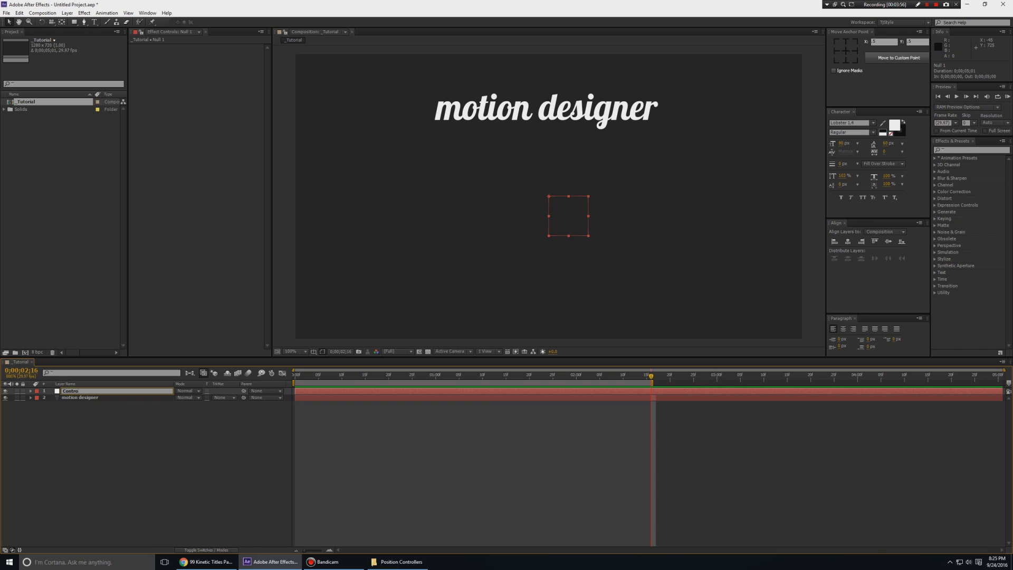
text(ller)
key(Return)
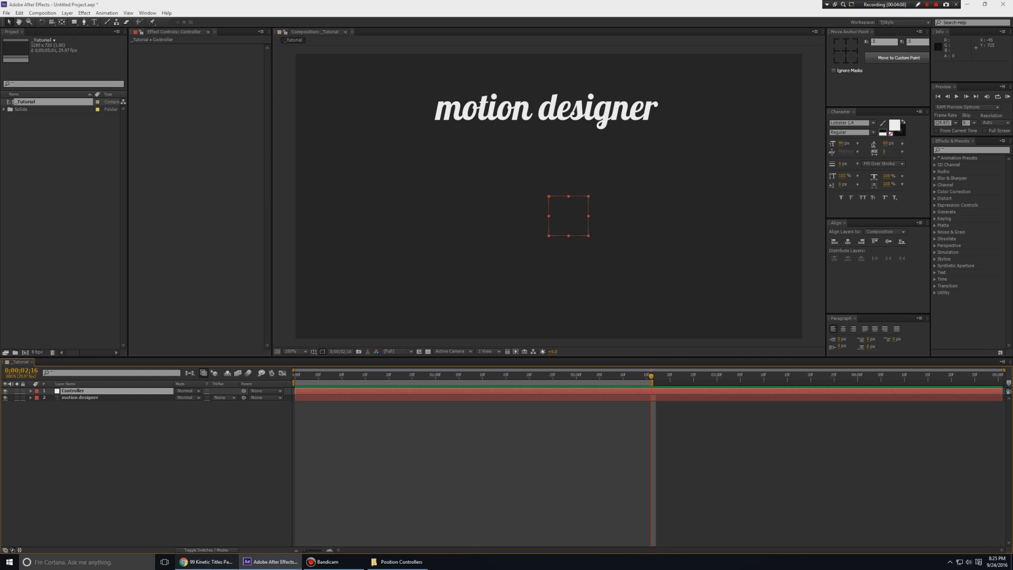
click(207, 561)
scroll(8, 305, up, 15)
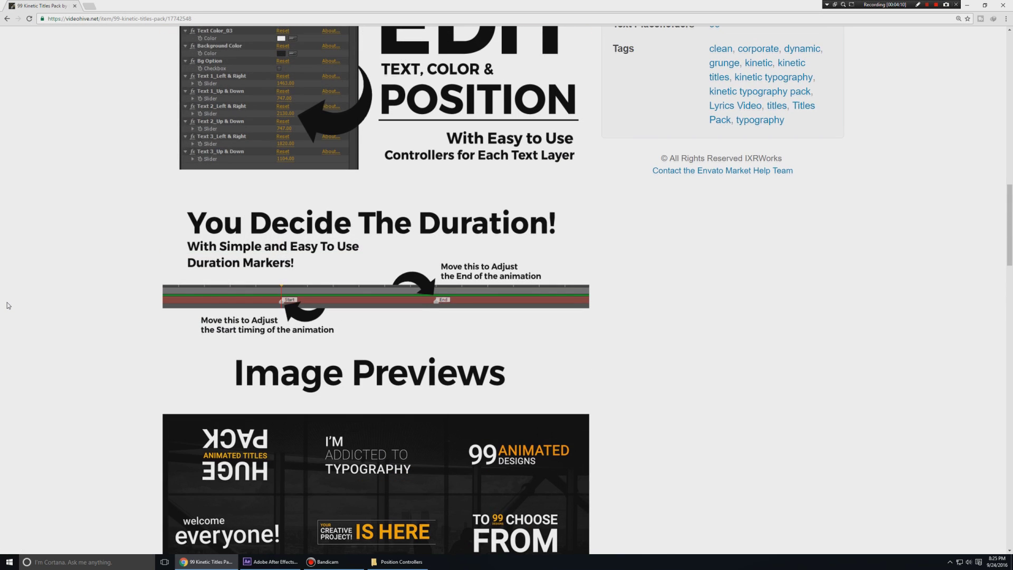
scroll(6, 303, up, 6)
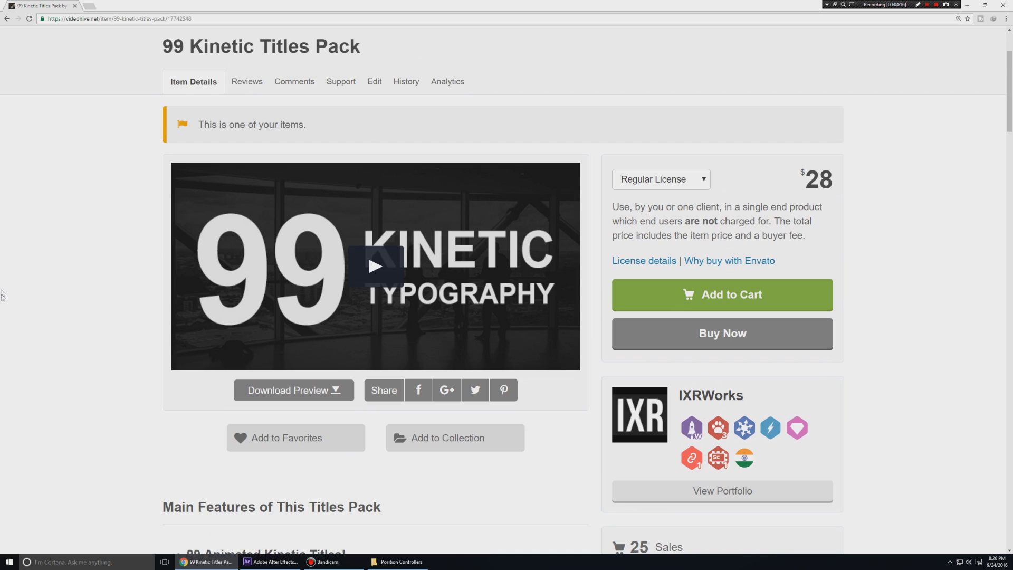
scroll(3, 303, down, 4)
Apply the Expression Controls Slider Control effect to the Controller null
click(271, 561)
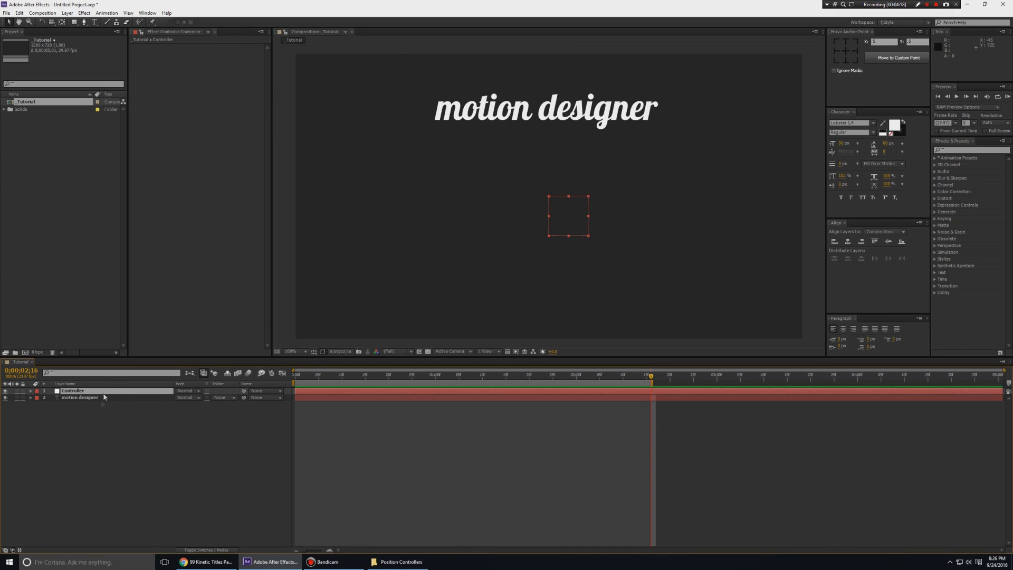
click(935, 206)
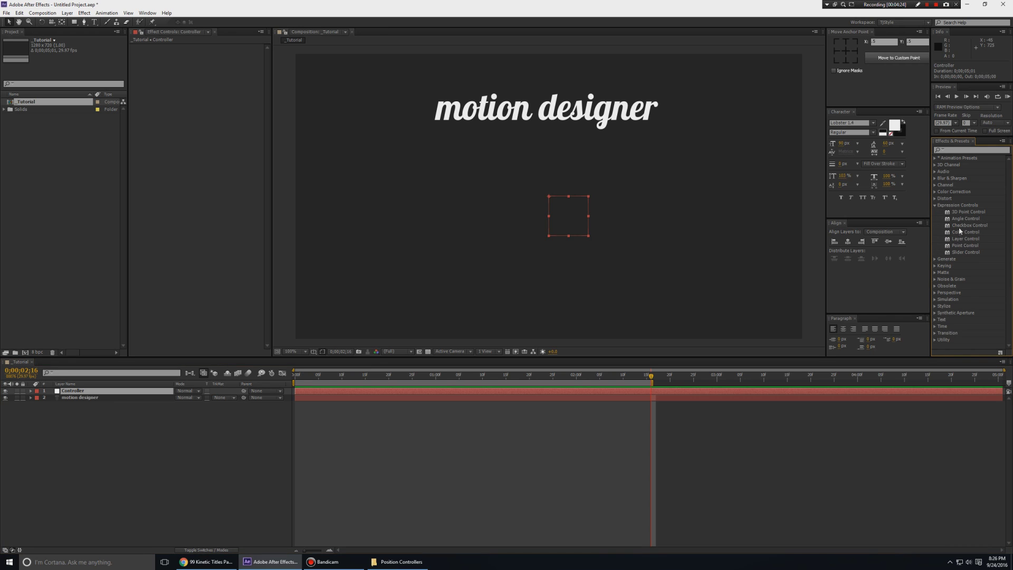
click(963, 253)
drag(964, 254, 97, 396)
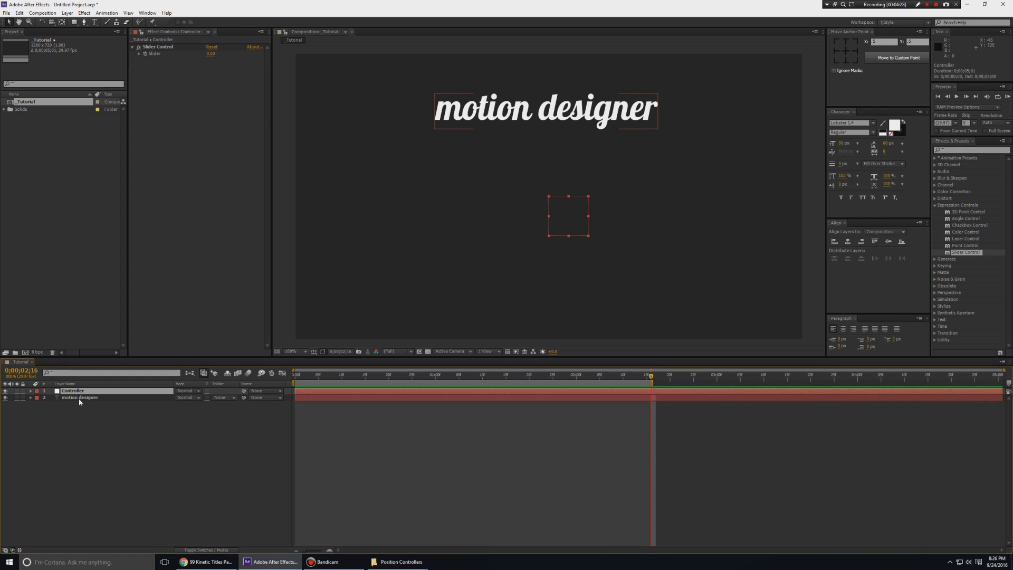
Reveal the motion designer layer's Position property, then select the Controller layer
click(78, 398)
key(p)
key(ctrl+Up)
Add an expression to the text layer's Position and enlarge its editing field
alt+click(52, 404)
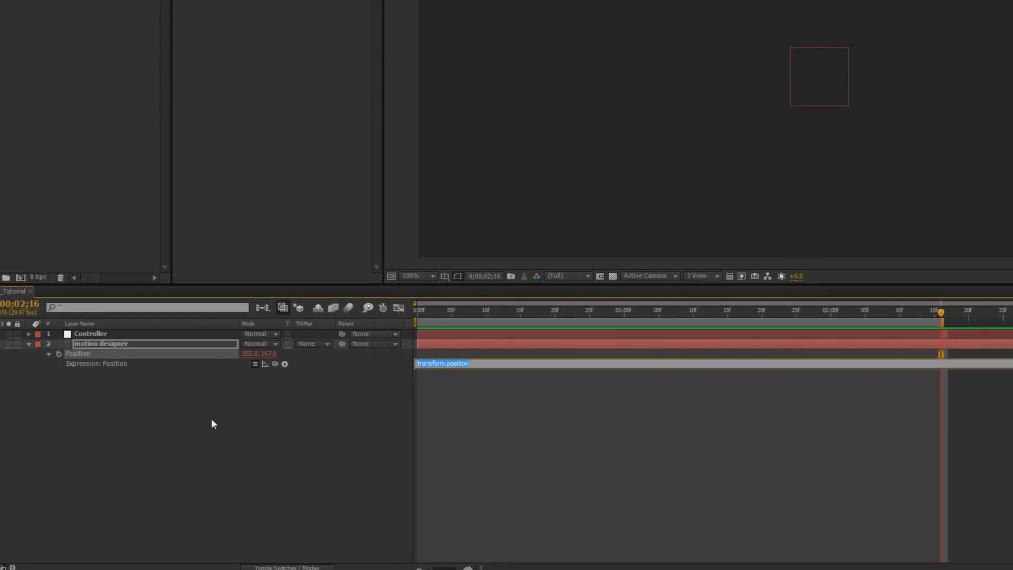
drag(482, 368, 481, 407)
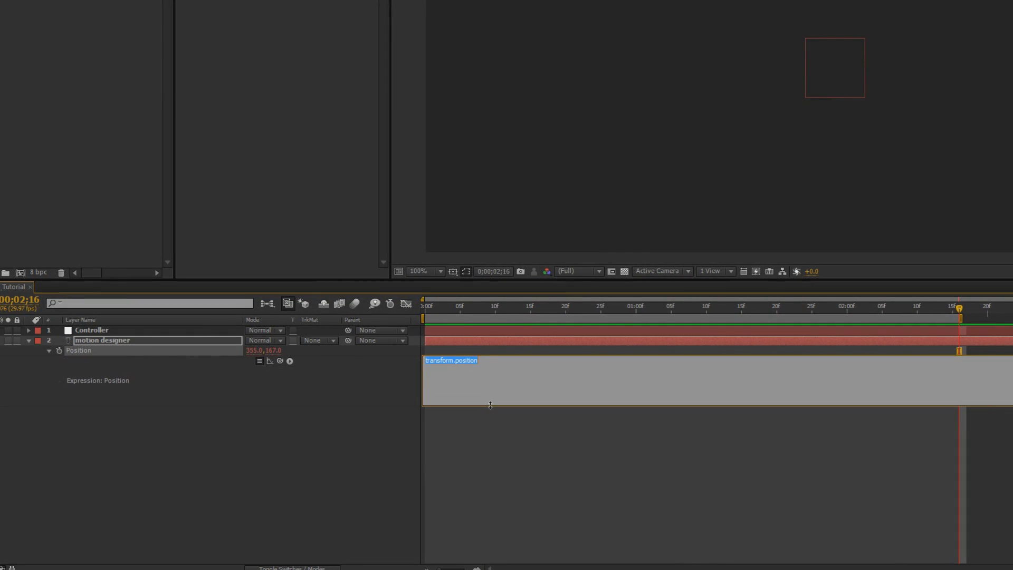
click(320, 566)
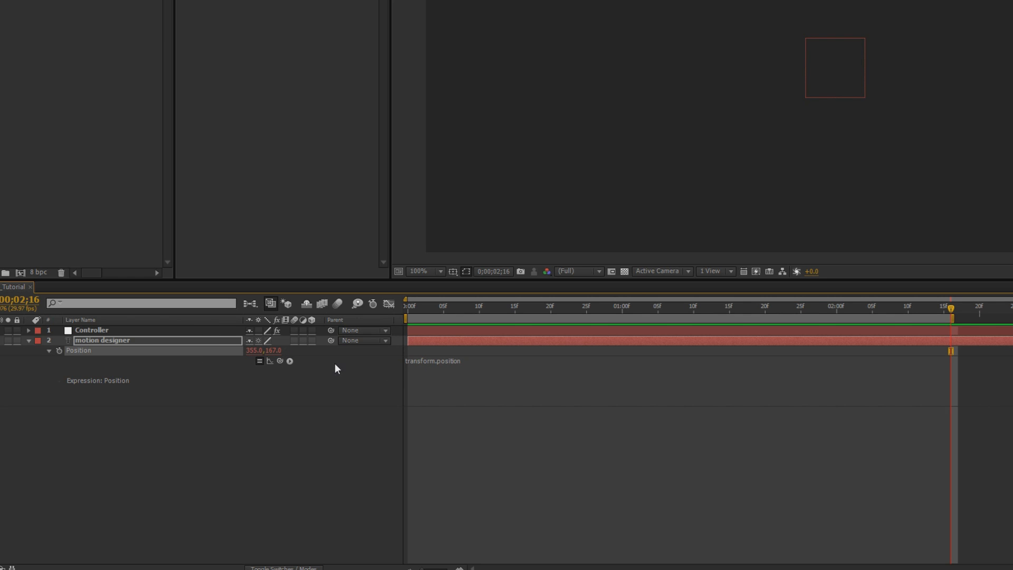
click(313, 341)
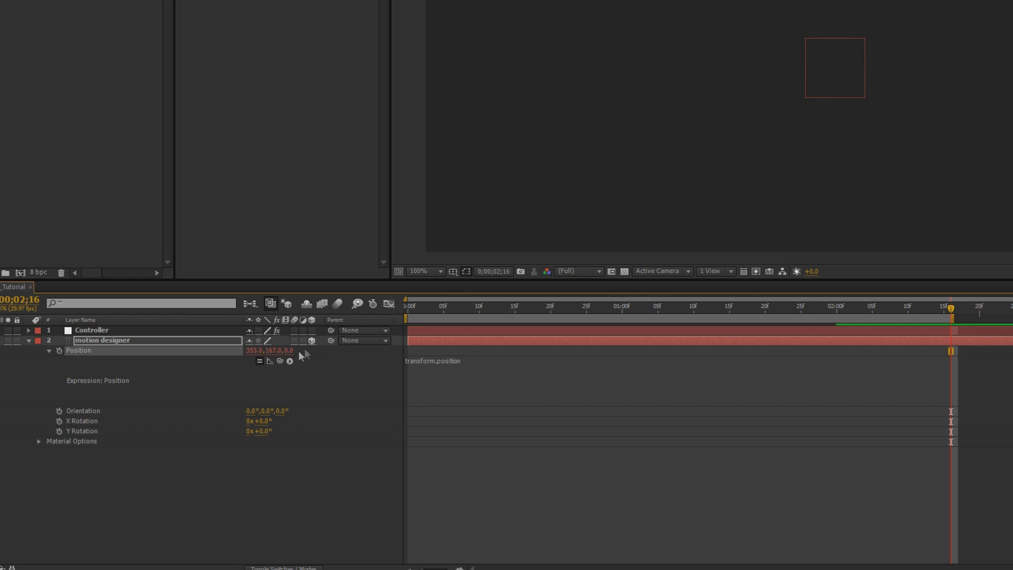
click(311, 341)
Write x= and y= lines into the Position expression and commit it
click(522, 373)
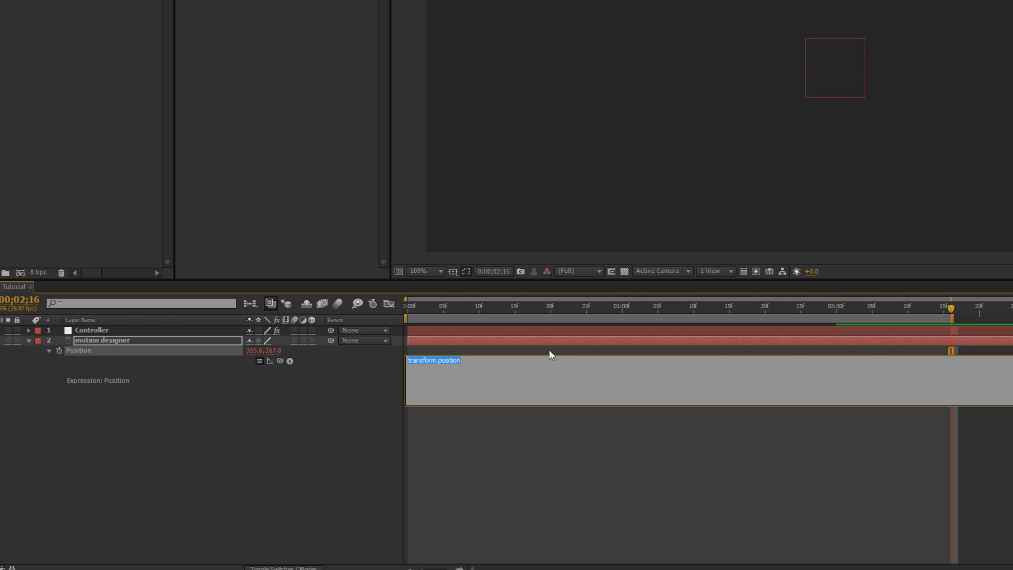
text(x=)
key(Return)
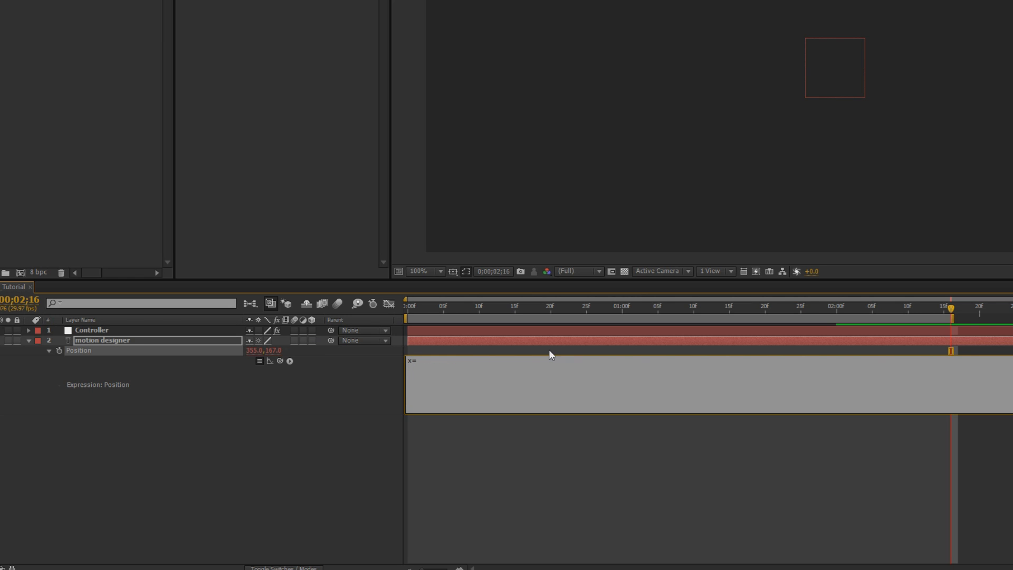
text(y=)
key(Return)
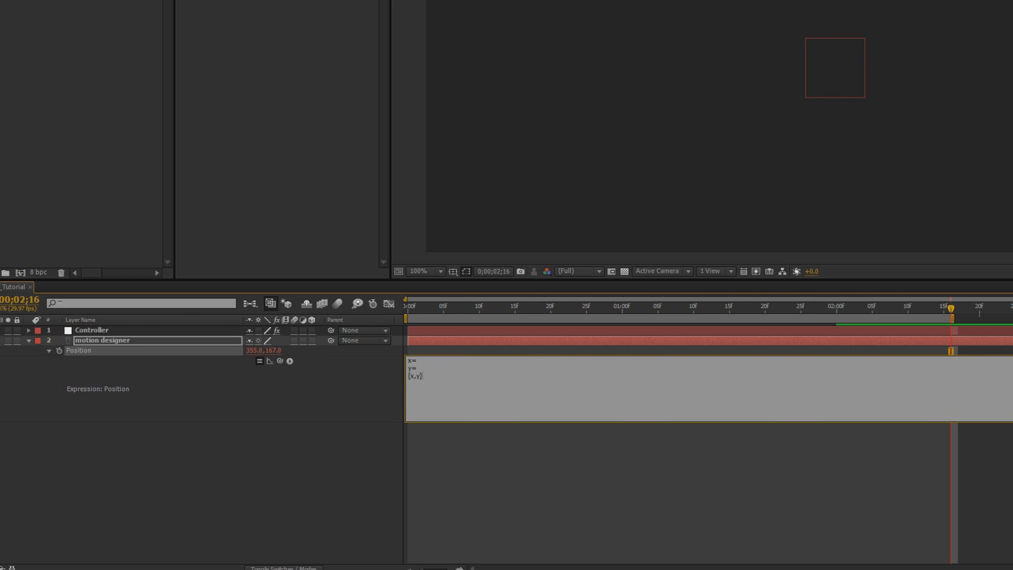
click(549, 351)
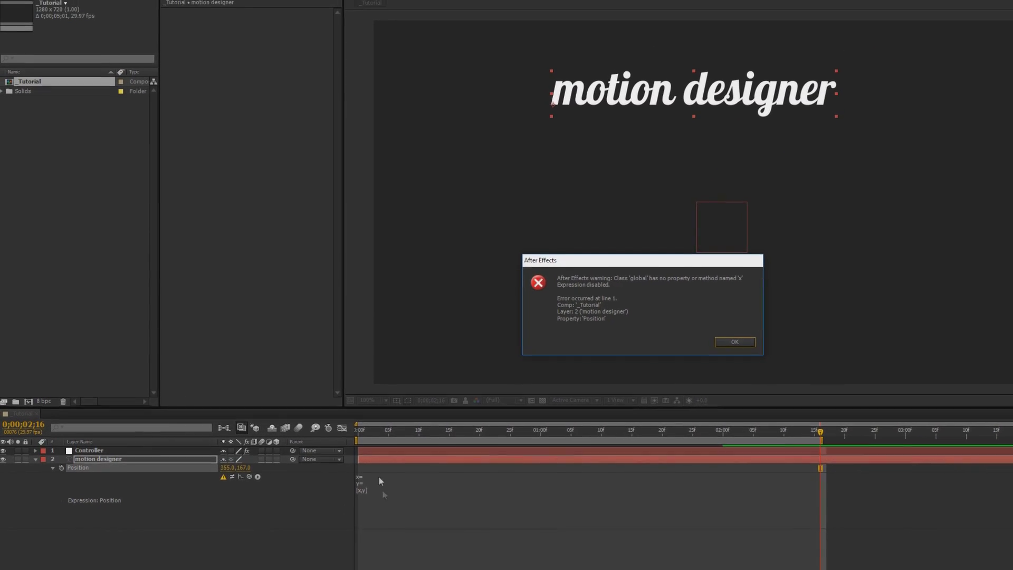
Dismiss the expression warning and duplicate the Controller's Slider Control effect
click(720, 357)
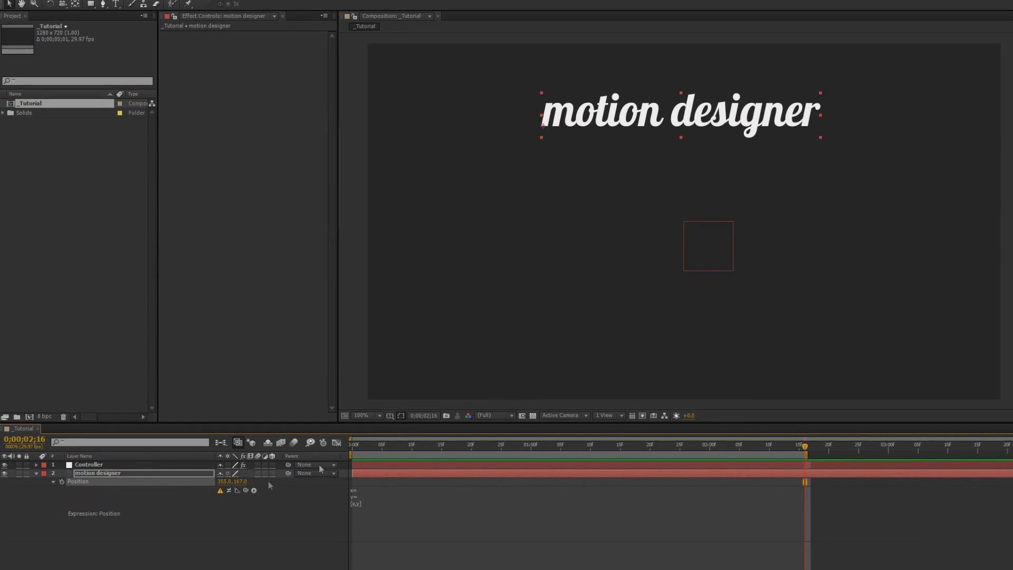
click(100, 465)
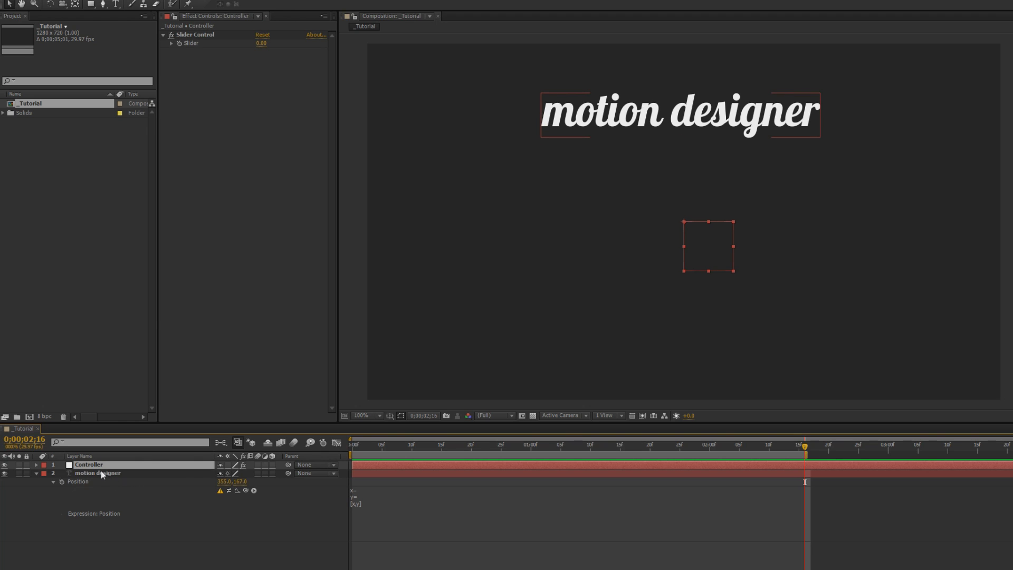
click(213, 34)
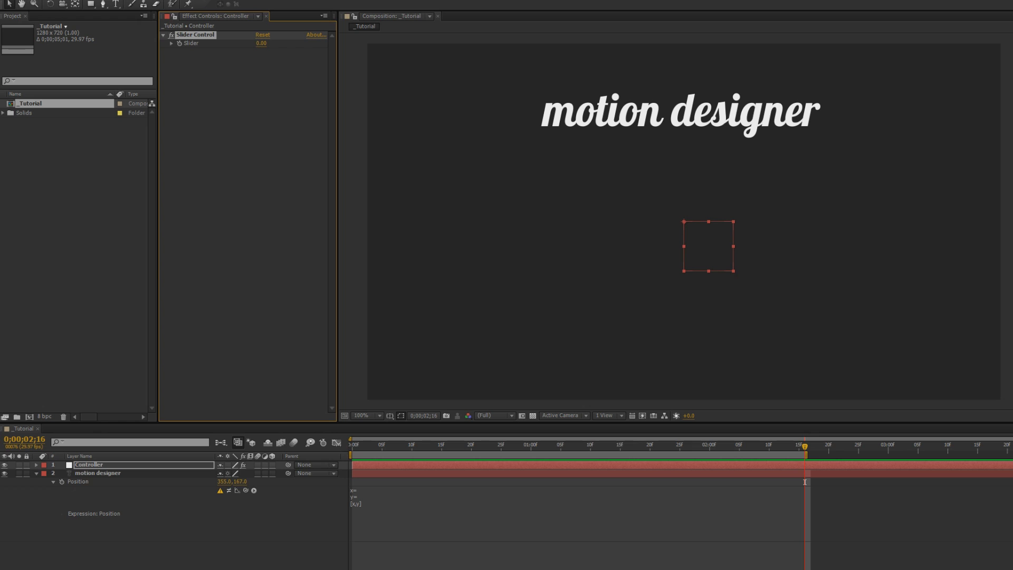
key(ctrl+d)
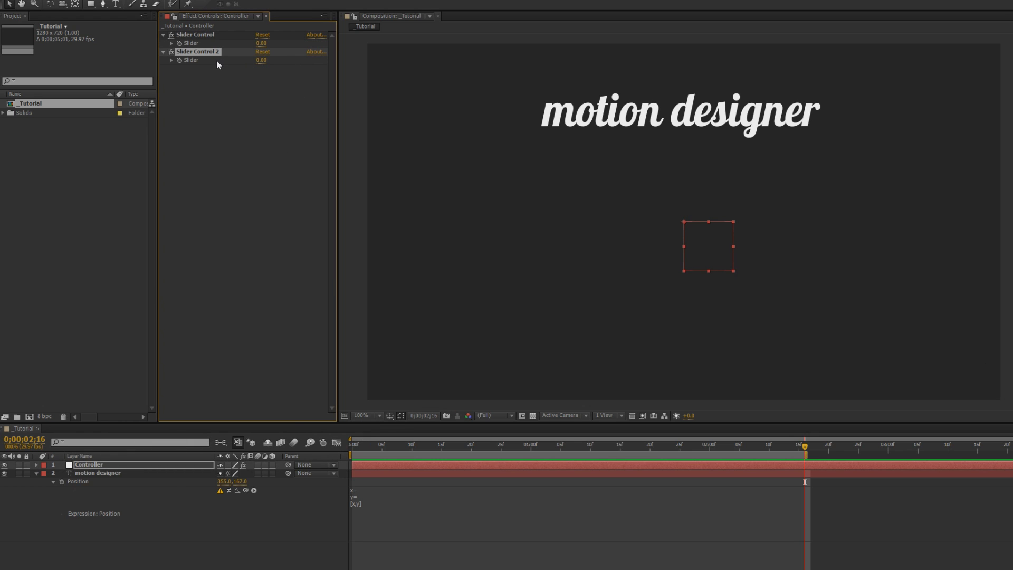
Rename the first slider effect to 'Position - Left & Right'
click(207, 36)
key(Return)
text(X Pos)
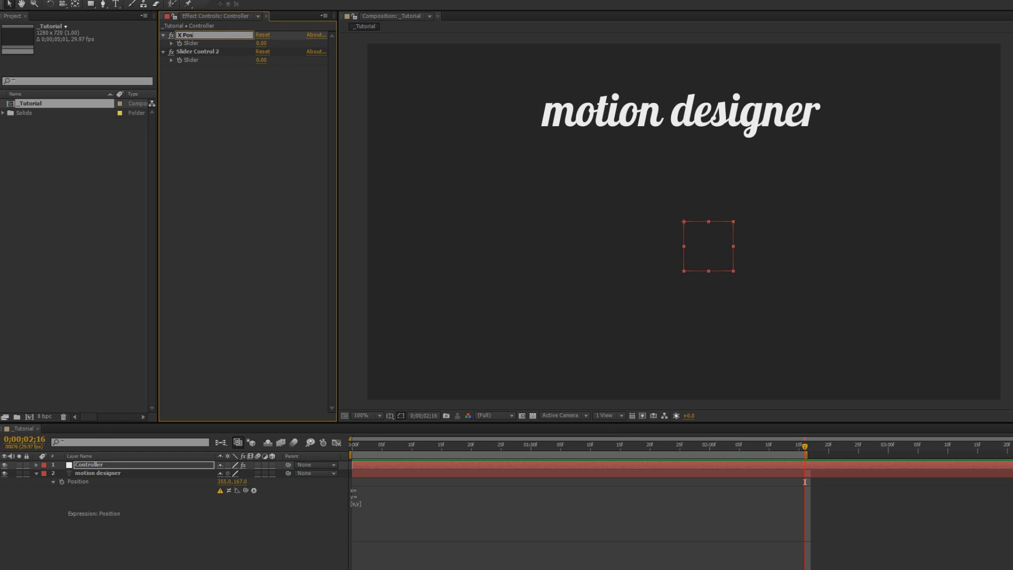
key(BackSpace)
key(BackSpace)
key(BackSpace)
key(BackSpace)
key(BackSpace)
key(BackSpace)
text(and)
key(shift+Left)
key(shift+Left)
key(shift+Left)
text(&)
key(ctrl+a)
key(Tab)
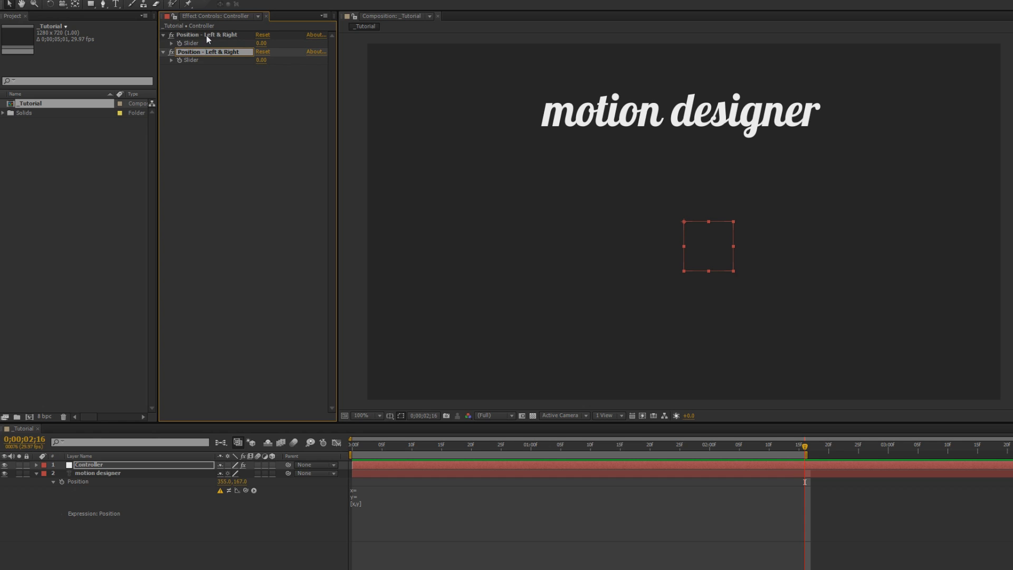
Name the second slider 'Position - Up & Down' and pick-whip the Position expression's x and y to both sliders
text(Position - Up & Down)
key(Return)
click(378, 506)
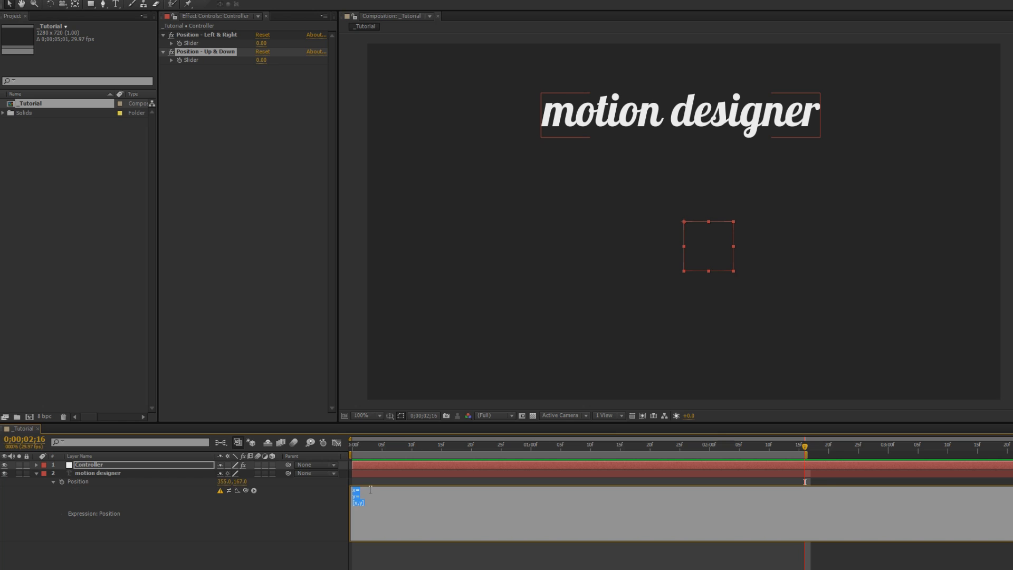
click(371, 496)
drag(252, 493, 200, 48)
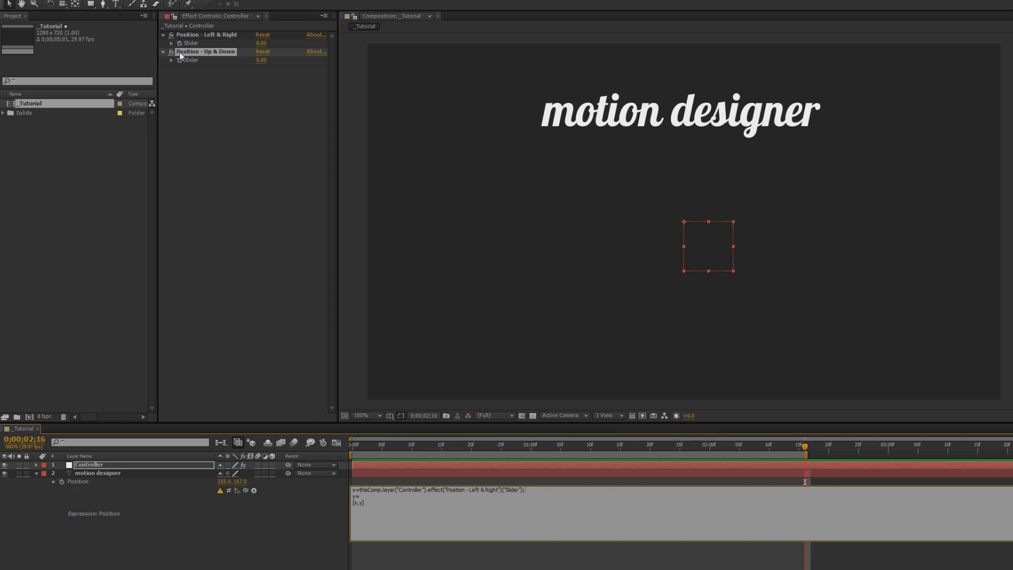
text(;)
drag(246, 490, 191, 60)
text(;)
click(805, 482)
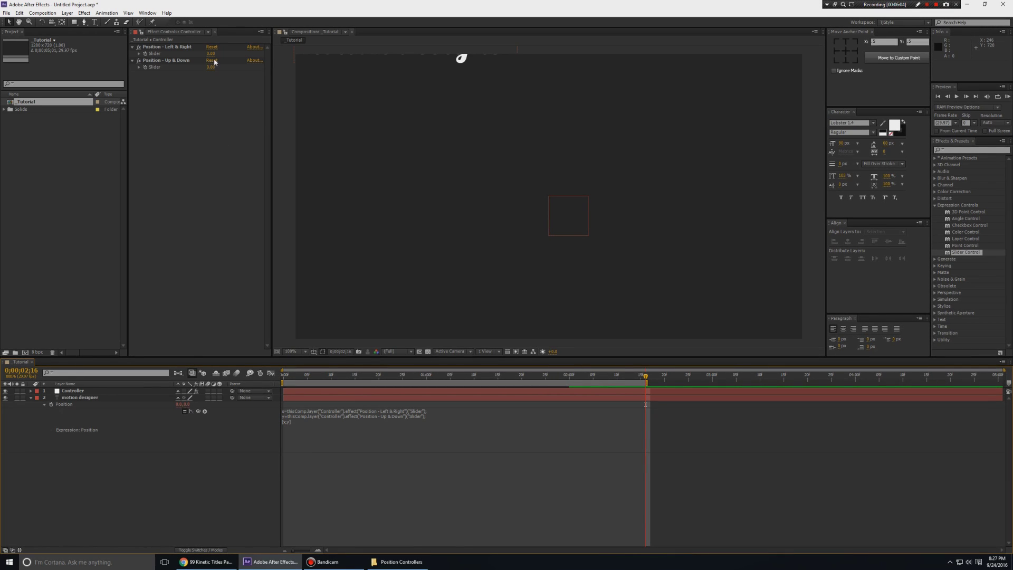
Scrub the sliders to place the text lower left (113 horizontal), then RAM-preview the animation
drag(211, 53, 423, 53)
drag(213, 67, 396, 67)
drag(211, 53, 58, 53)
drag(213, 67, 242, 66)
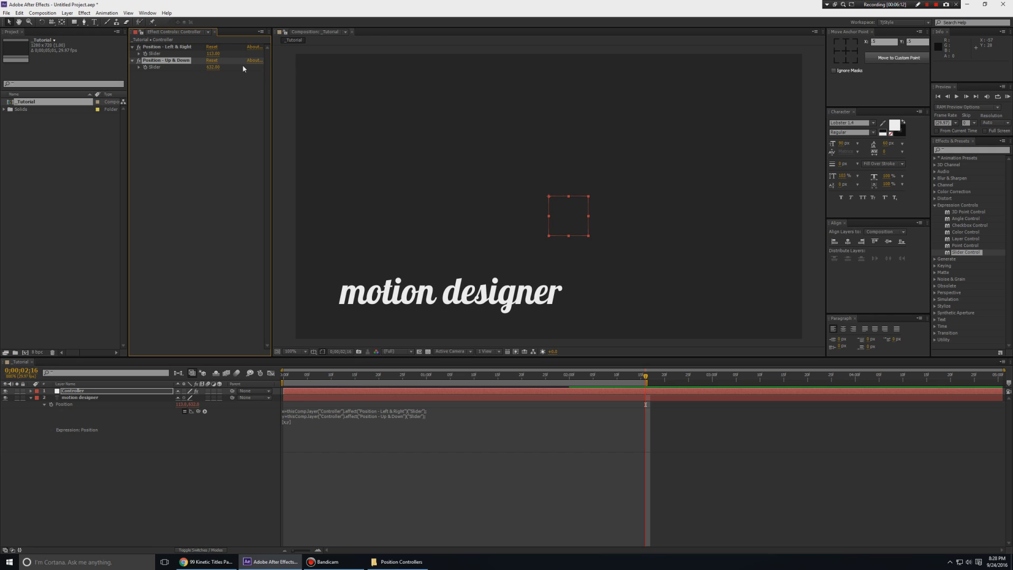
key(KP_0)
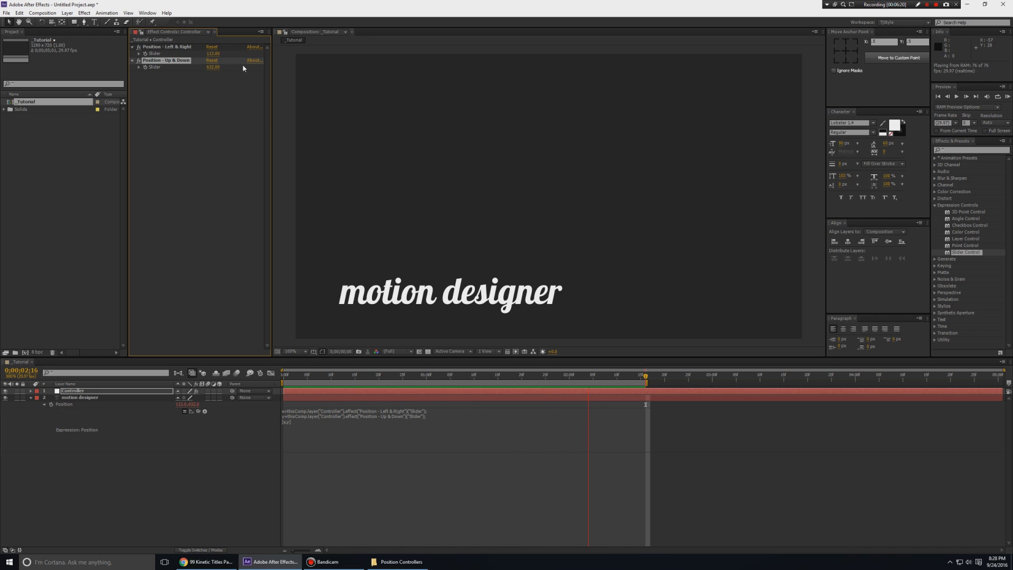
click(306, 238)
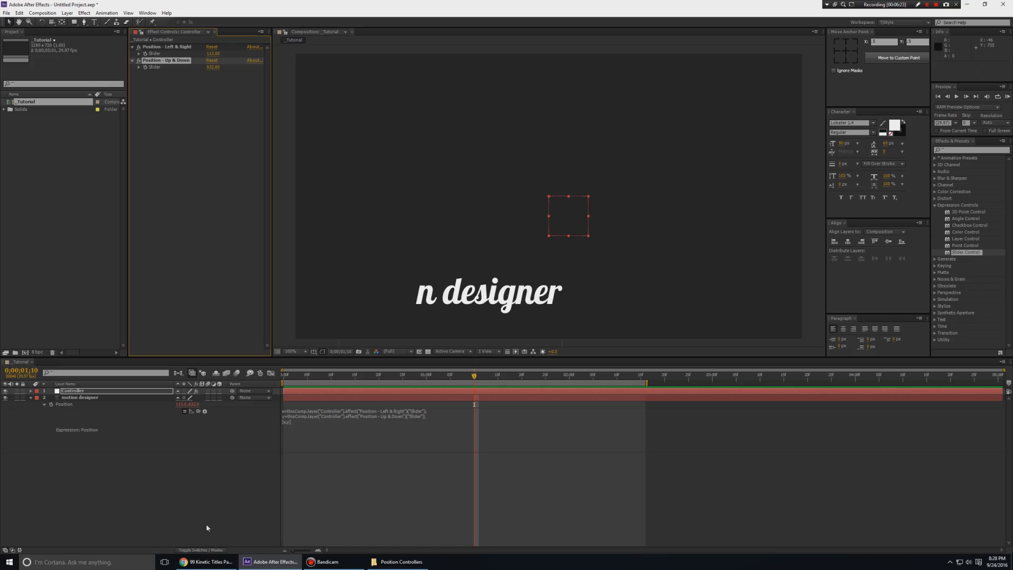
Return to the VideoHive item page and open its comments discussion in a background tab
click(207, 562)
scroll(235, 363, down, 10)
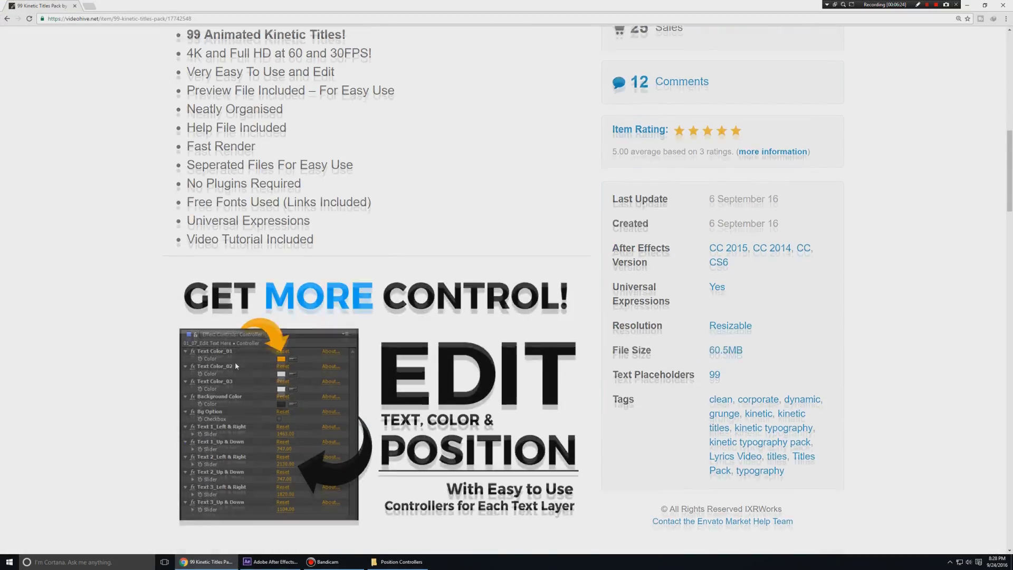
scroll(236, 365, up, 6)
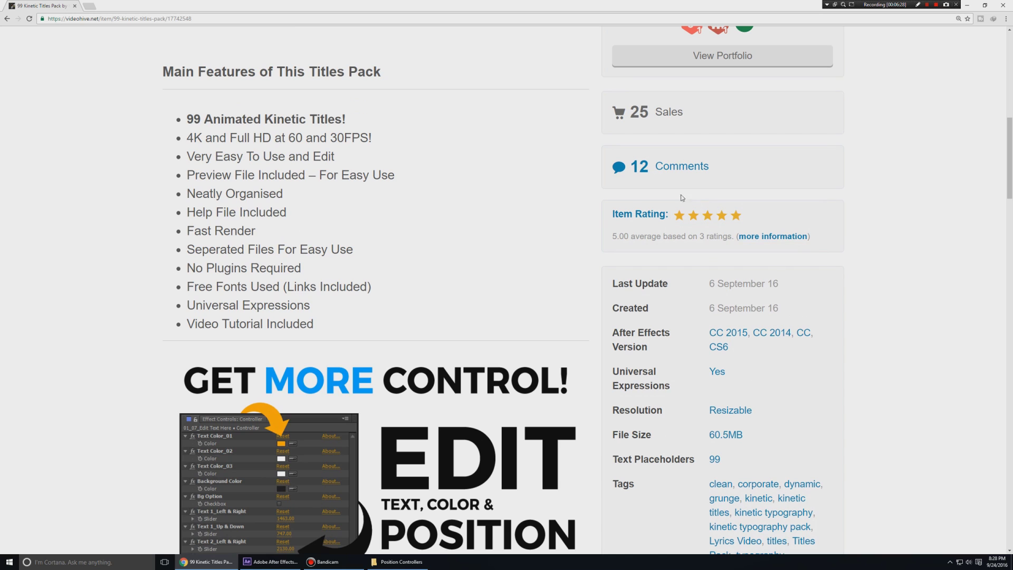
middle_click(667, 167)
scroll(465, 211, up, 9)
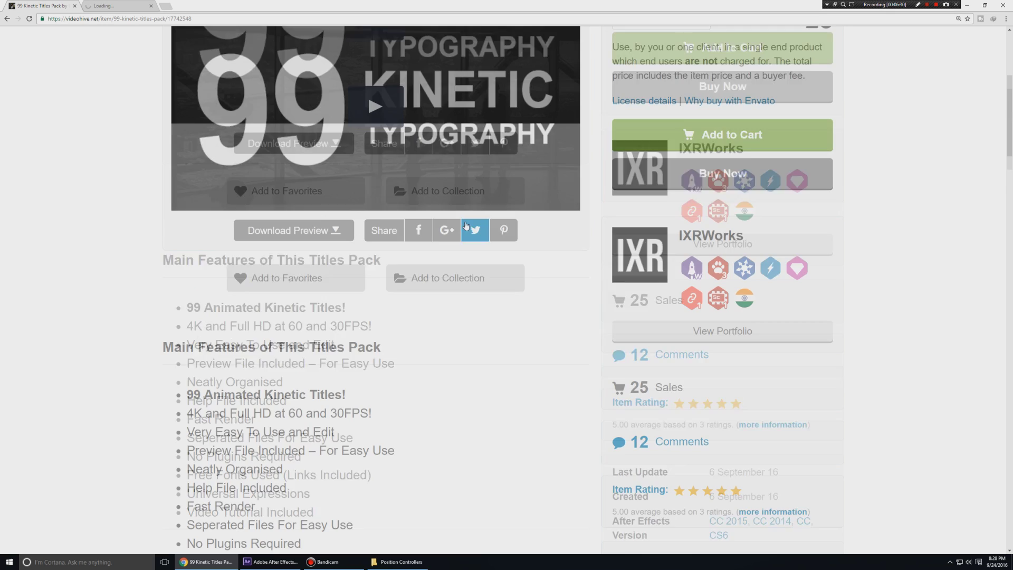
Show the item's reviews, close the discussion tab, and scroll through the reviews
click(258, 121)
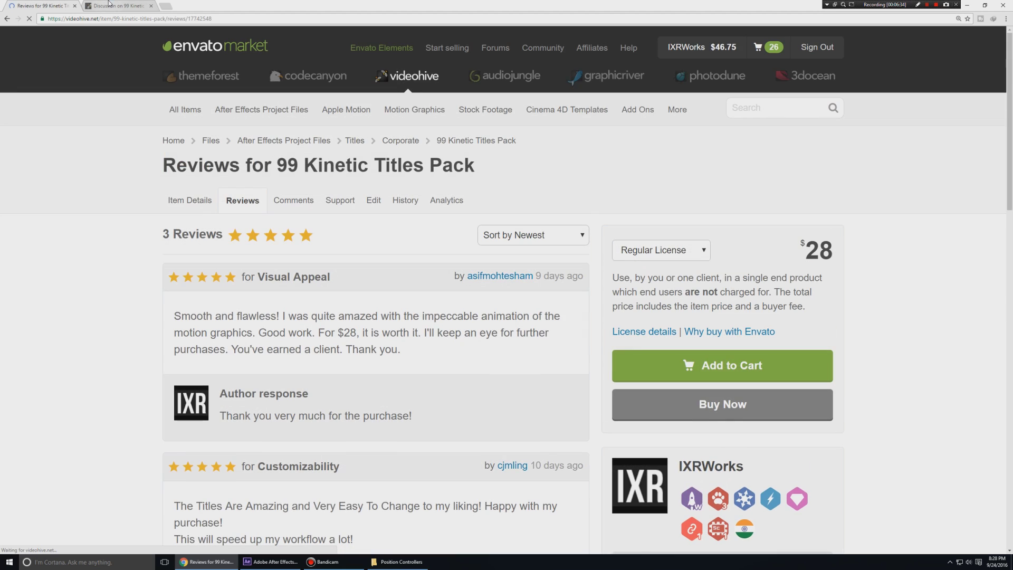
middle_click(110, 4)
scroll(133, 154, down, 3)
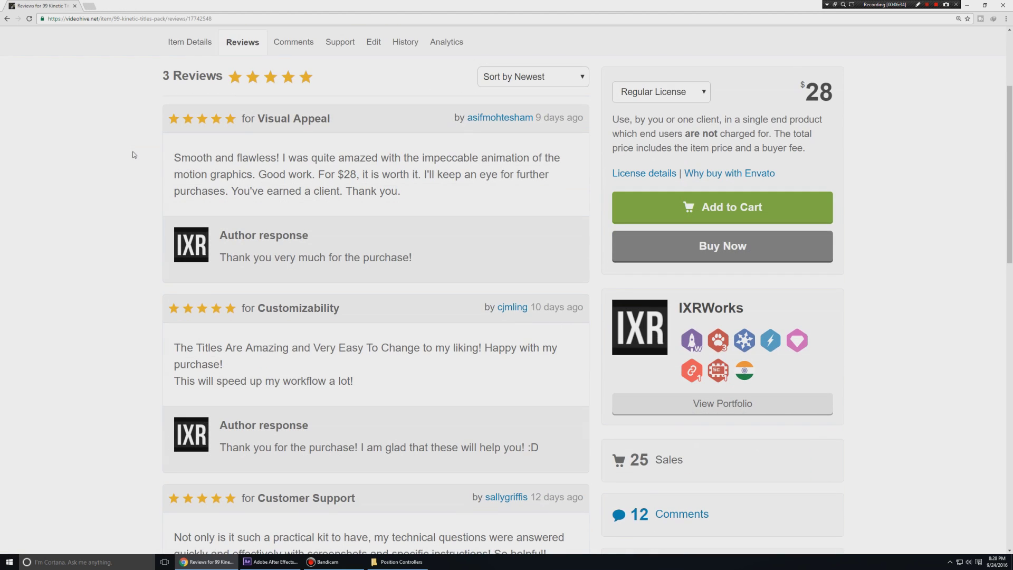
scroll(133, 155, down, 3)
scroll(134, 155, down, 1)
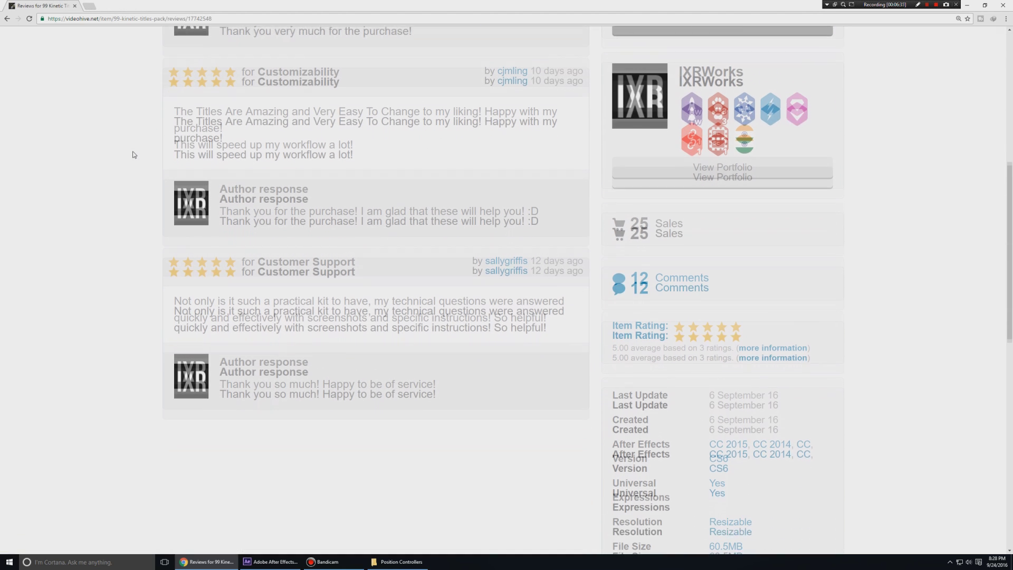
Highlight a sentence in the last review, then return to After Effects
double_click(429, 297)
drag(429, 297, 455, 311)
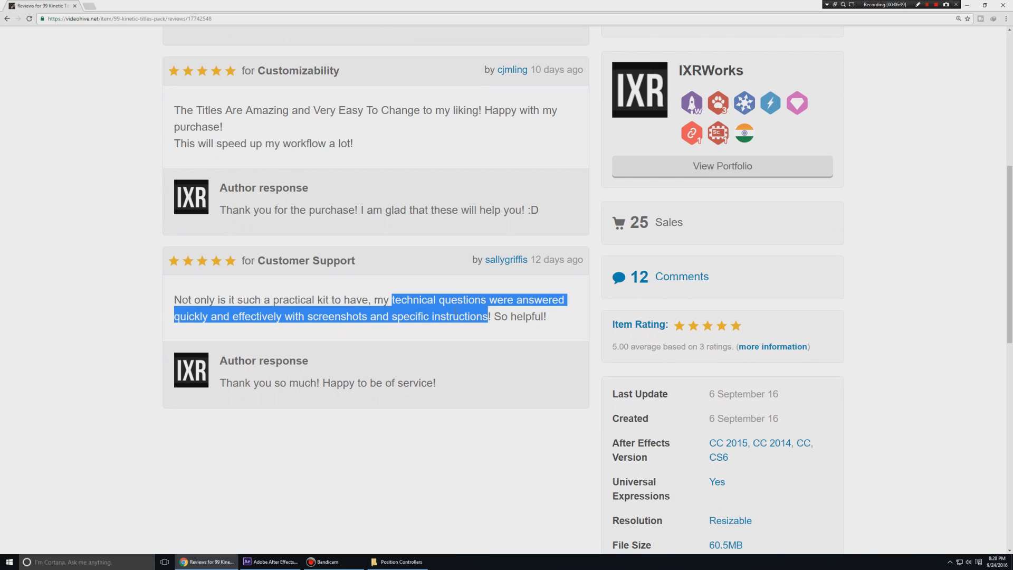
click(427, 313)
scroll(429, 313, up, 2)
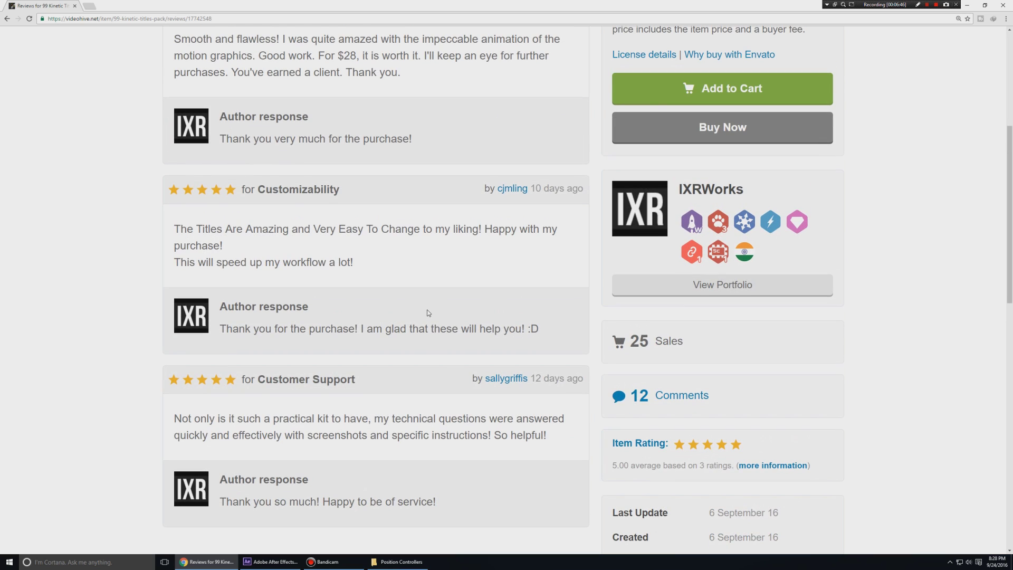
scroll(427, 313, up, 4)
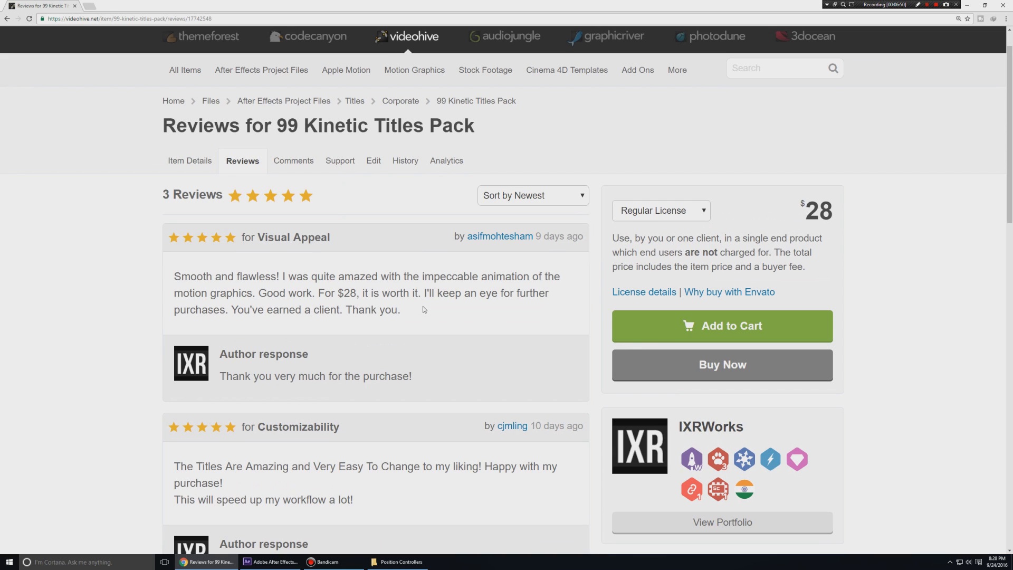
key(alt+Tab)
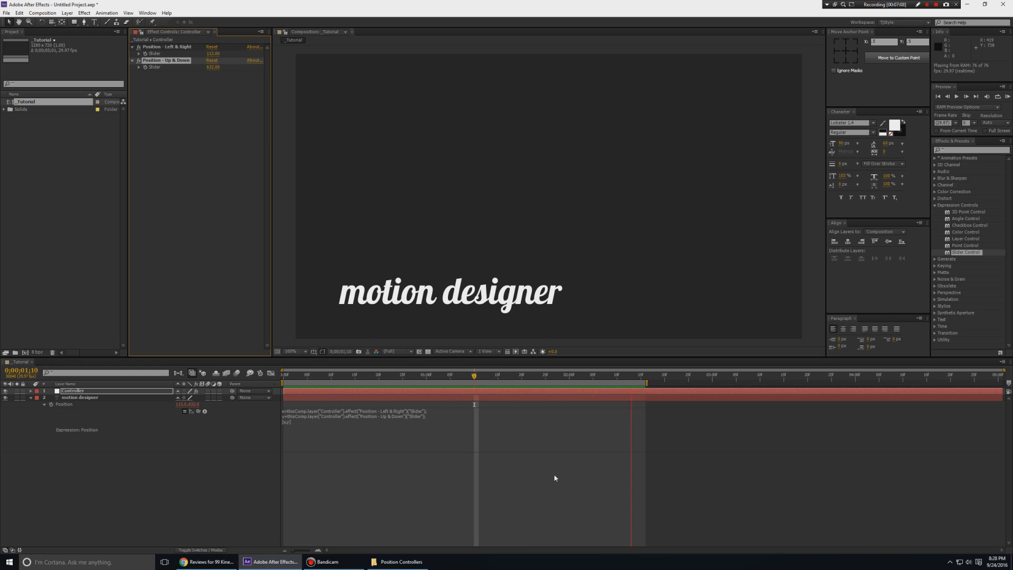
Stop the preview and scrub the sliders to push the title toward the right edge
key(space)
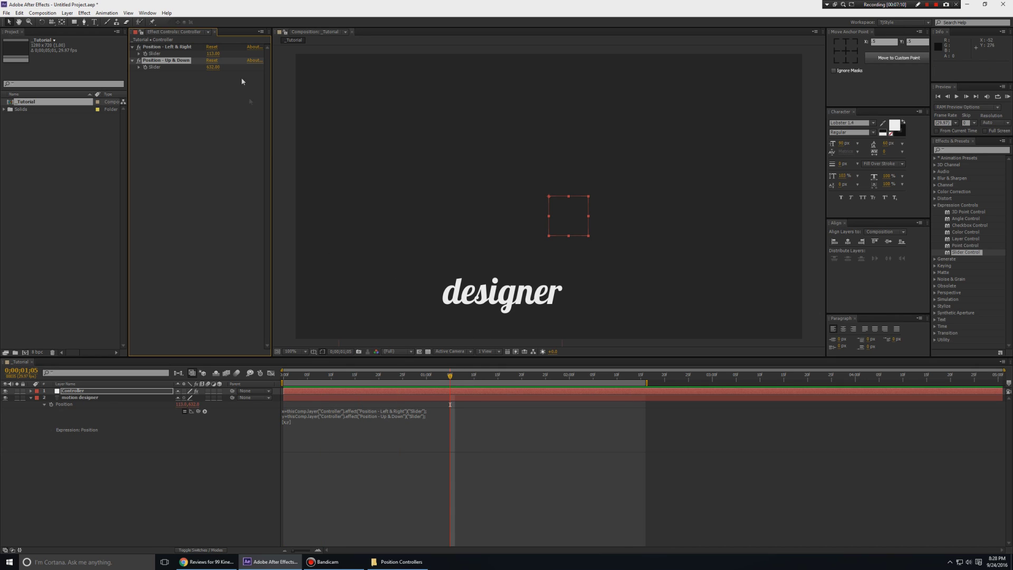
drag(213, 71, 411, 49)
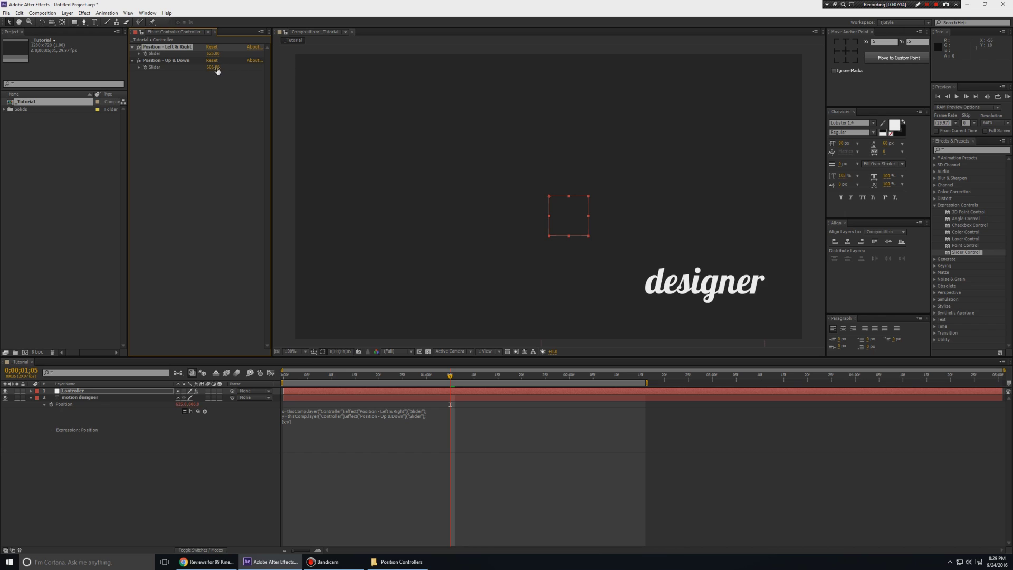
mouse_move(217, 71)
mouse_down()
mouse_move(235, 70)
mouse_move(219, 67)
mouse_up()
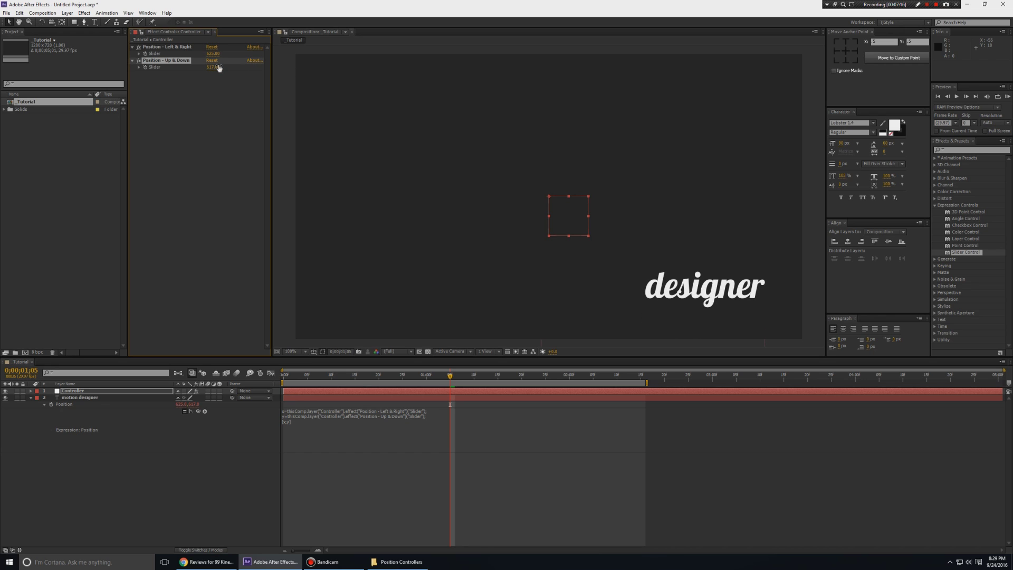